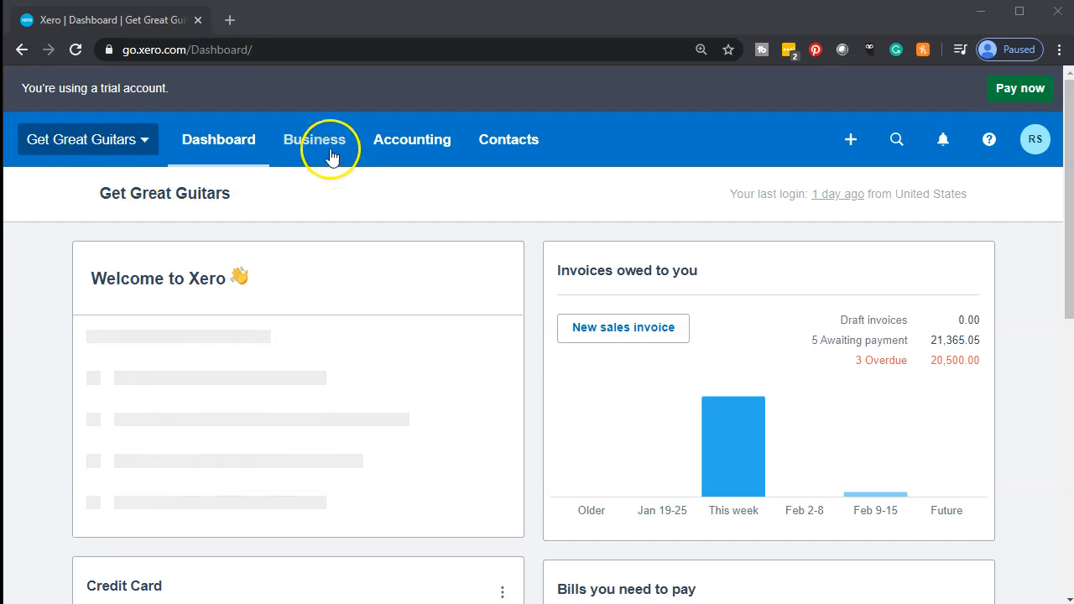
# Open the Trial Balance report from the accounting reports and duplicate it in a second browser tab
pyautogui.click(426, 158)
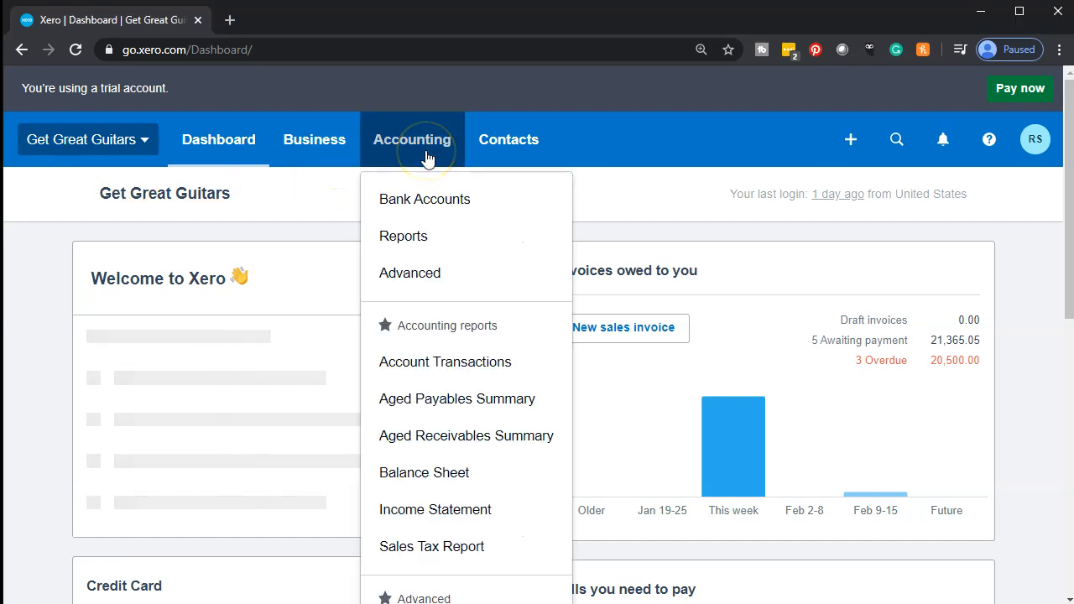
pyautogui.click(433, 241)
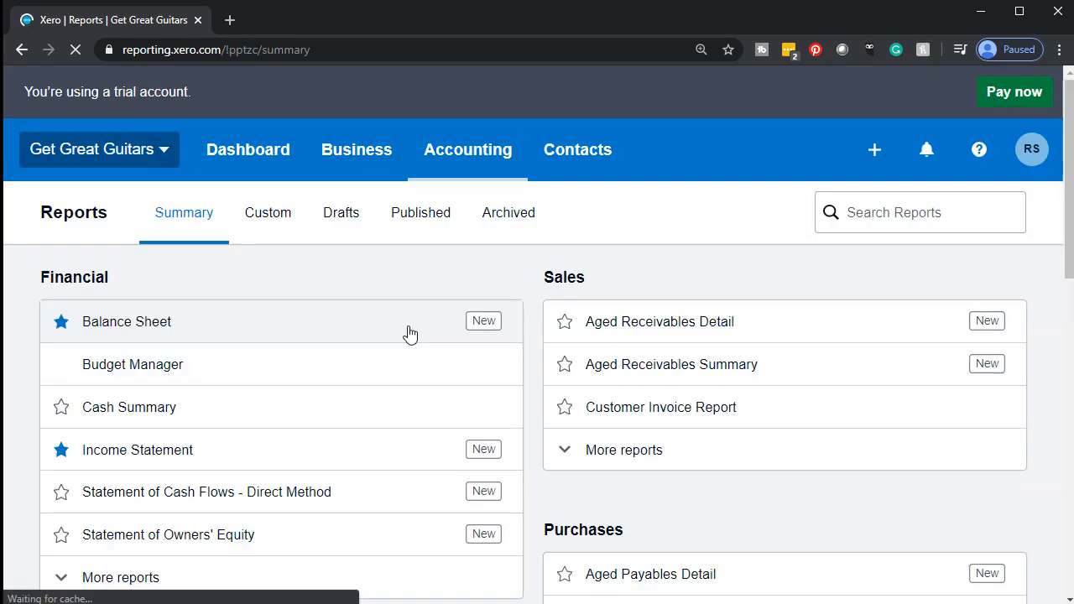
pyautogui.scroll(-5, 410, 334)
pyautogui.scroll(-1, 410, 334)
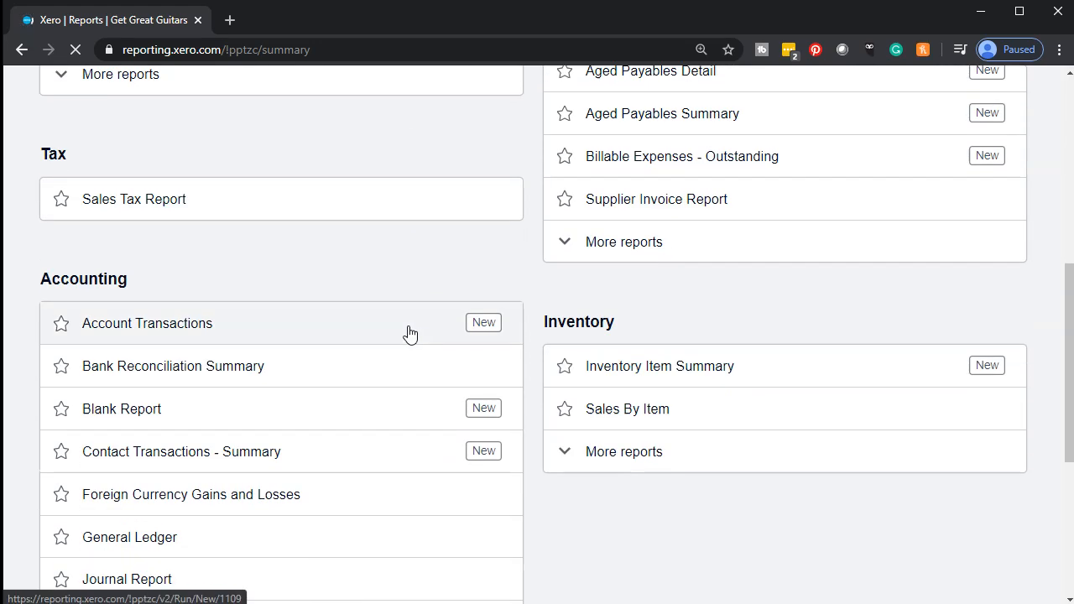
pyautogui.scroll(-2, 409, 334)
pyautogui.click(173, 464)
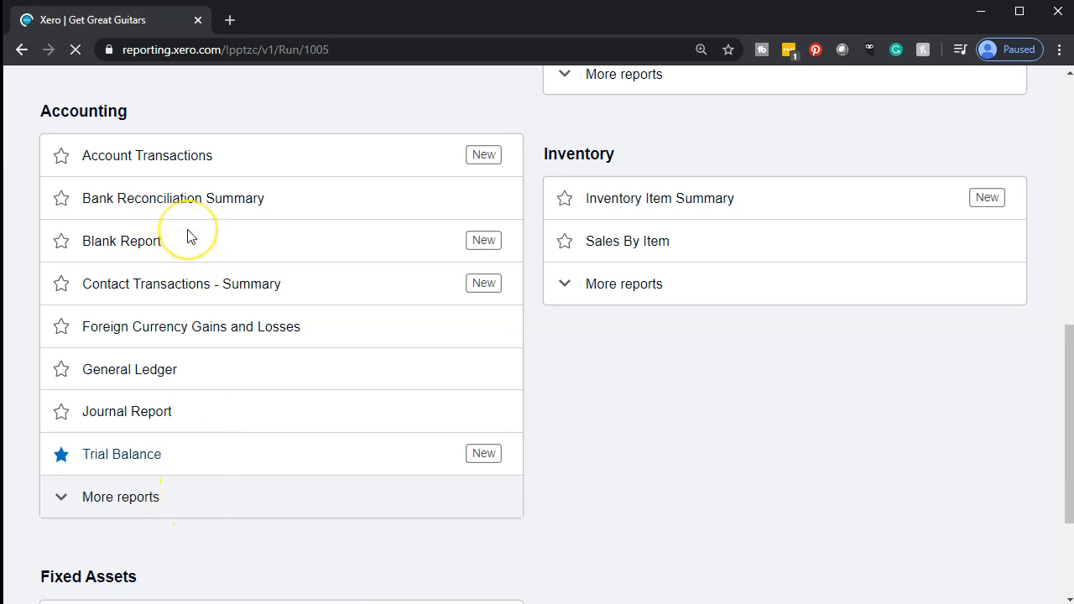
pyautogui.rightClick(104, 20)
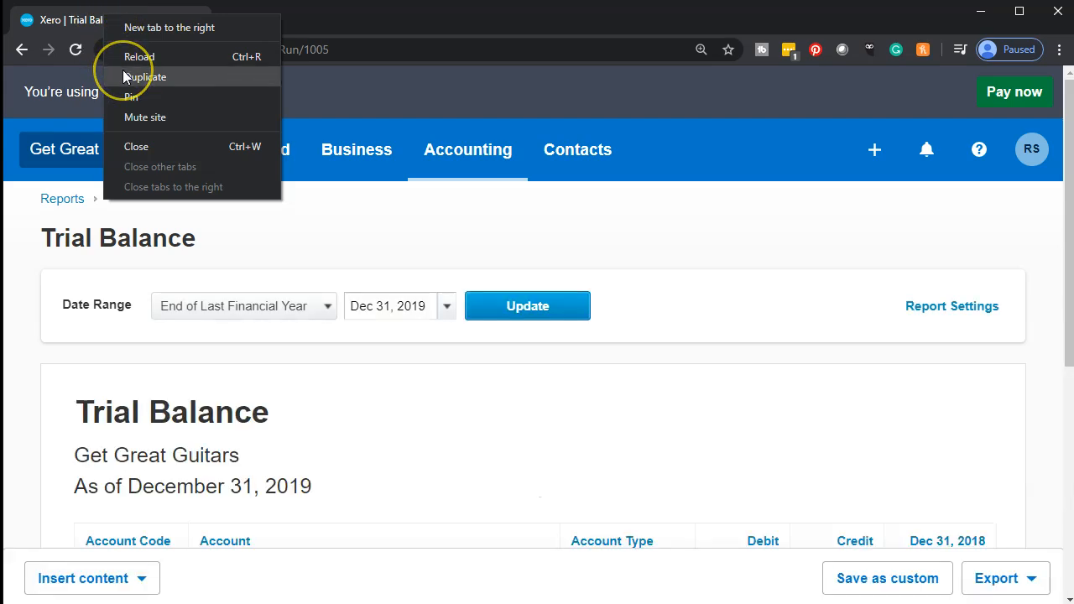
pyautogui.click(122, 73)
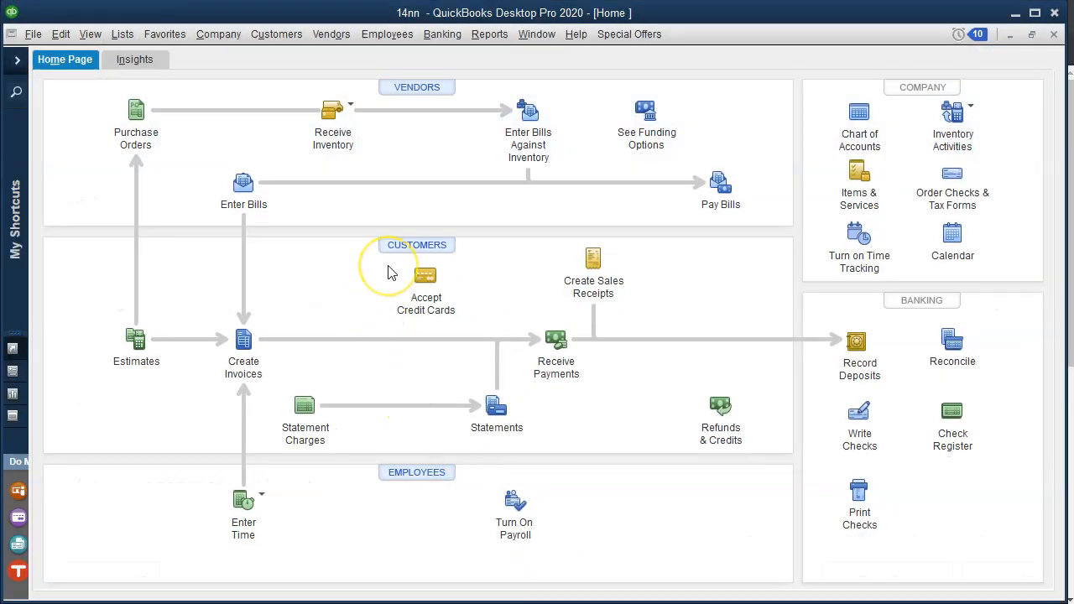
# Switch back from QuickBooks Desktop to the Xero Trial Balance and rerun the report as of Jan 31, 2020
pyautogui.click(249, 380)
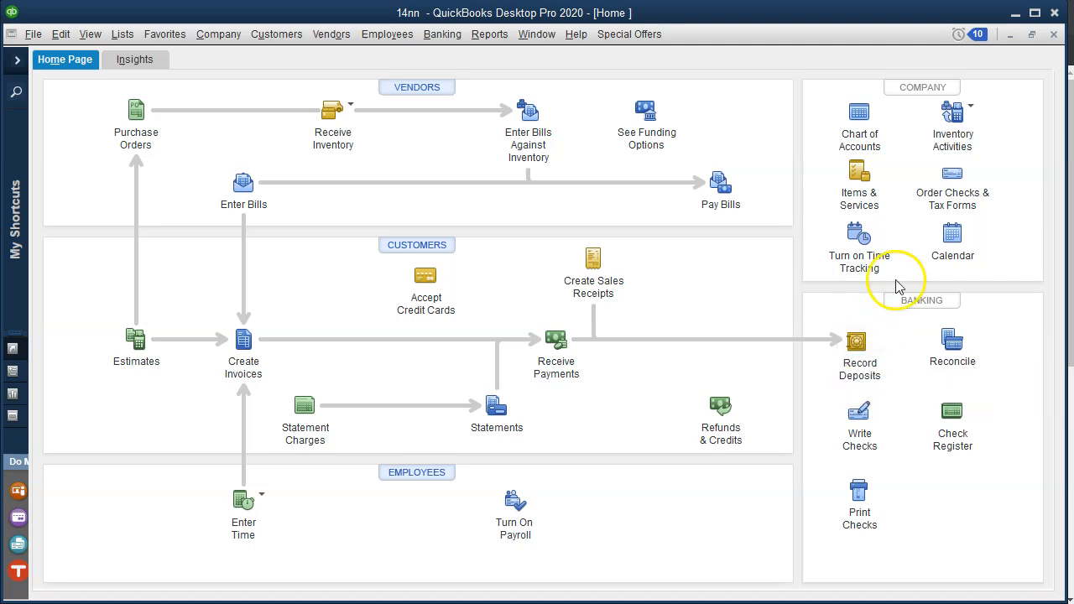
pyautogui.click(1016, 15)
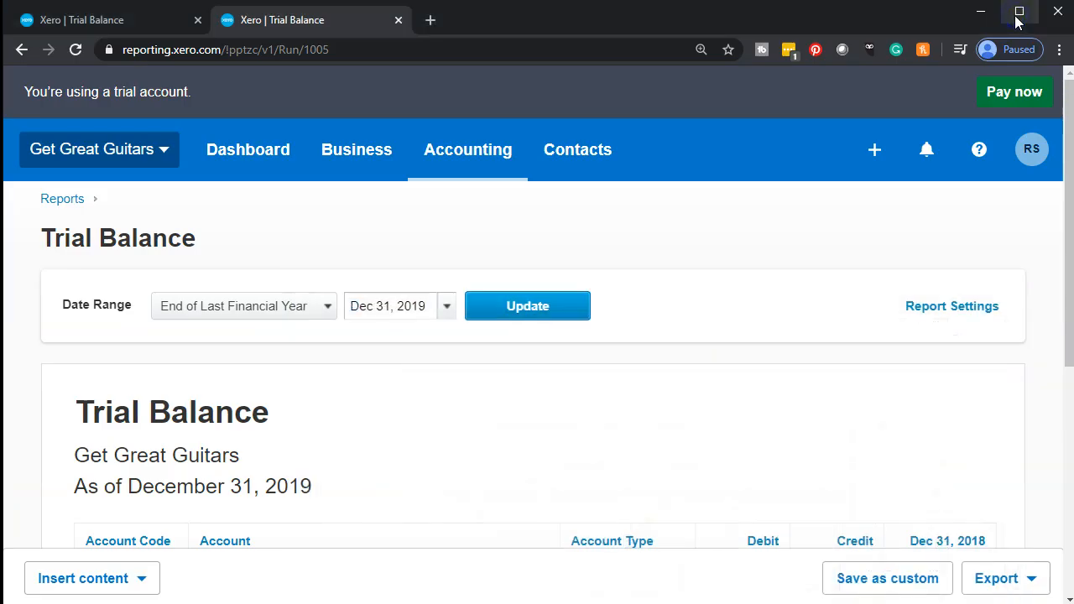
pyautogui.scroll(-2, 542, 391)
pyautogui.scroll(-2, 540, 391)
pyautogui.scroll(3, 540, 391)
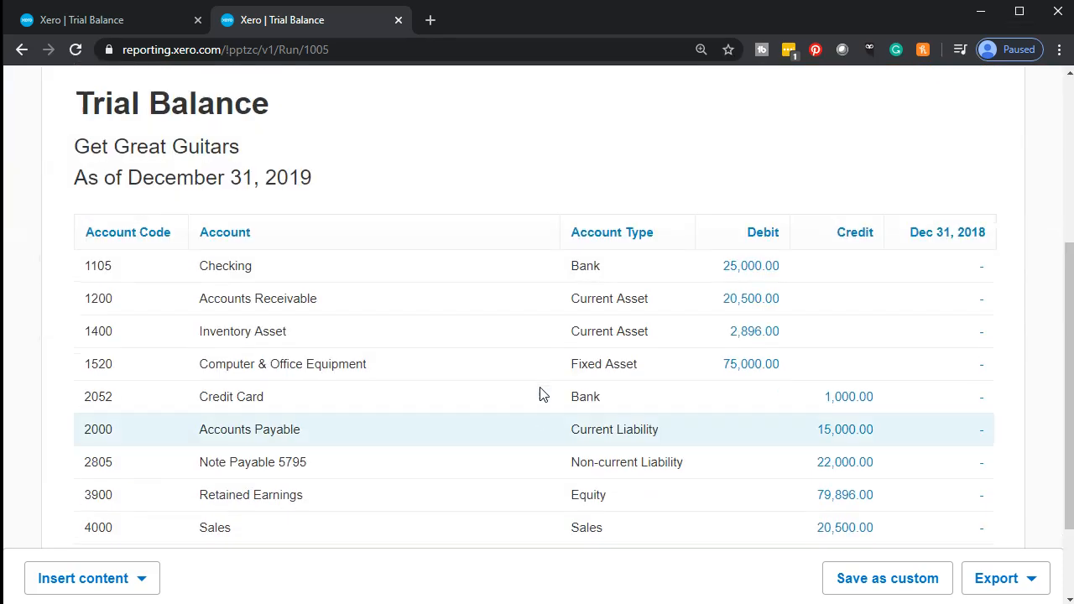
pyautogui.click(447, 223)
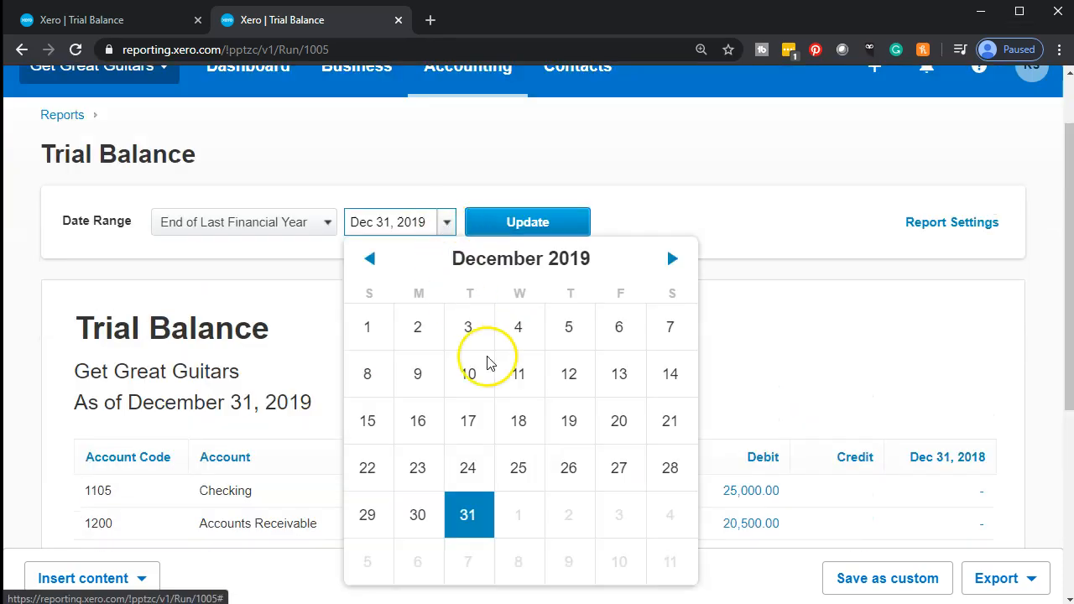
pyautogui.click(672, 259)
pyautogui.click(618, 515)
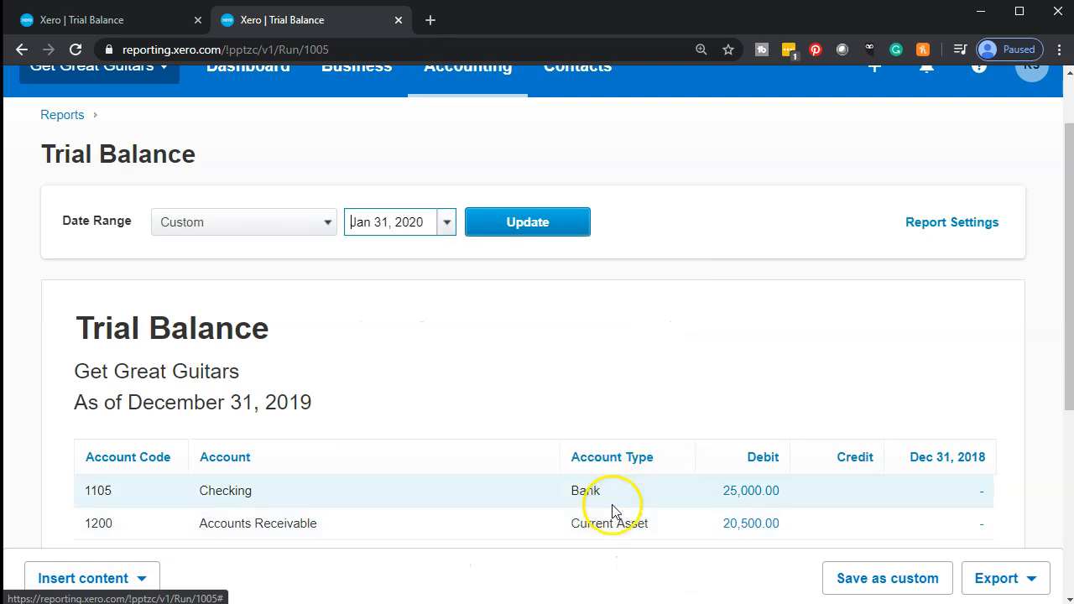
pyautogui.click(537, 239)
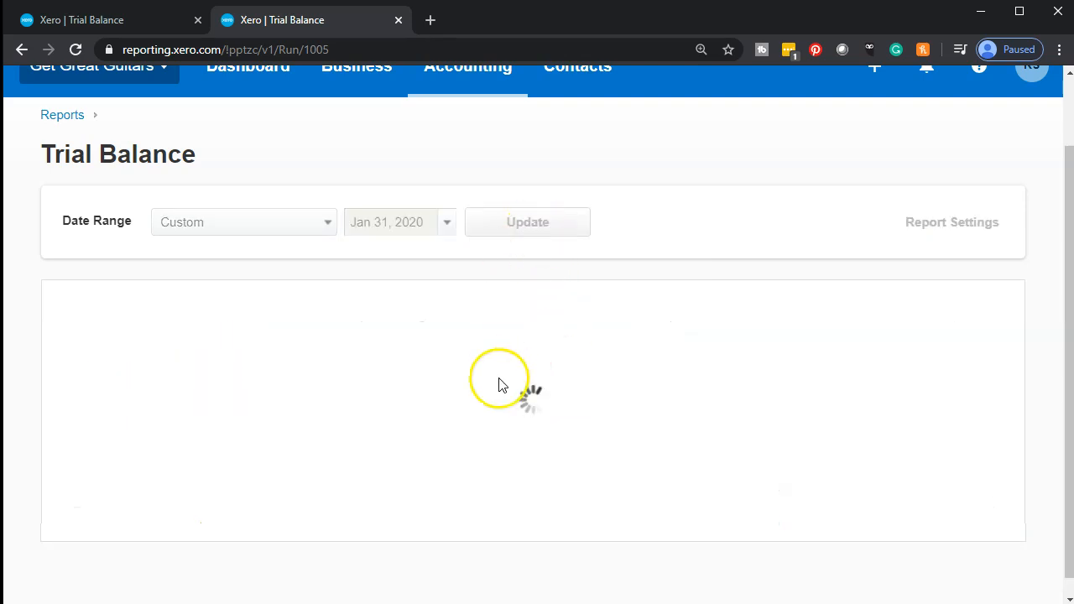
pyautogui.scroll(-3, 493, 422)
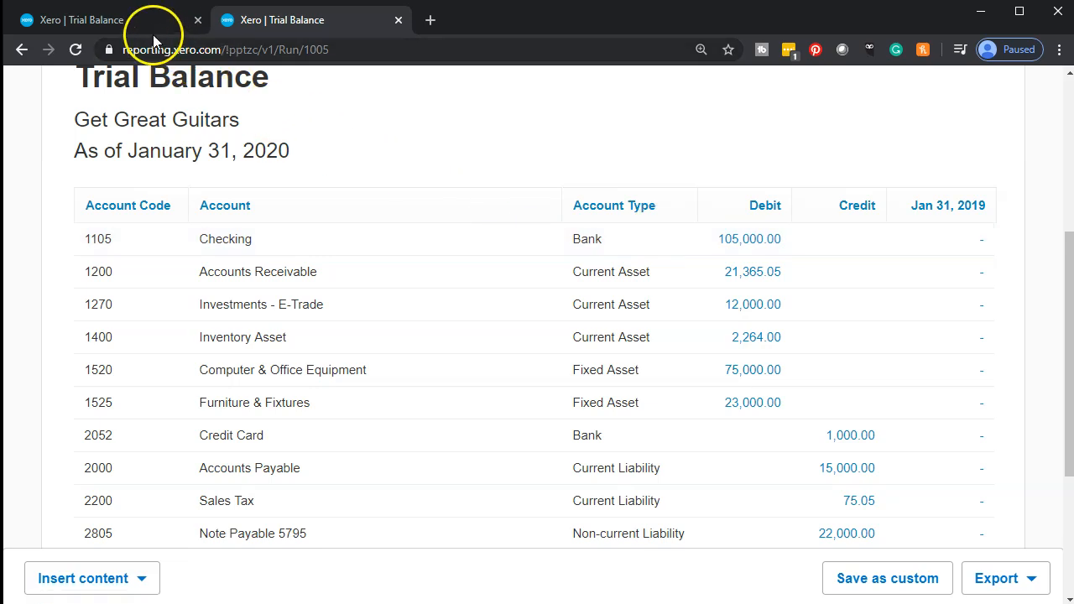
# In the first browser tab, go to the bank accounts page and start adding a new bank account
pyautogui.click(126, 22)
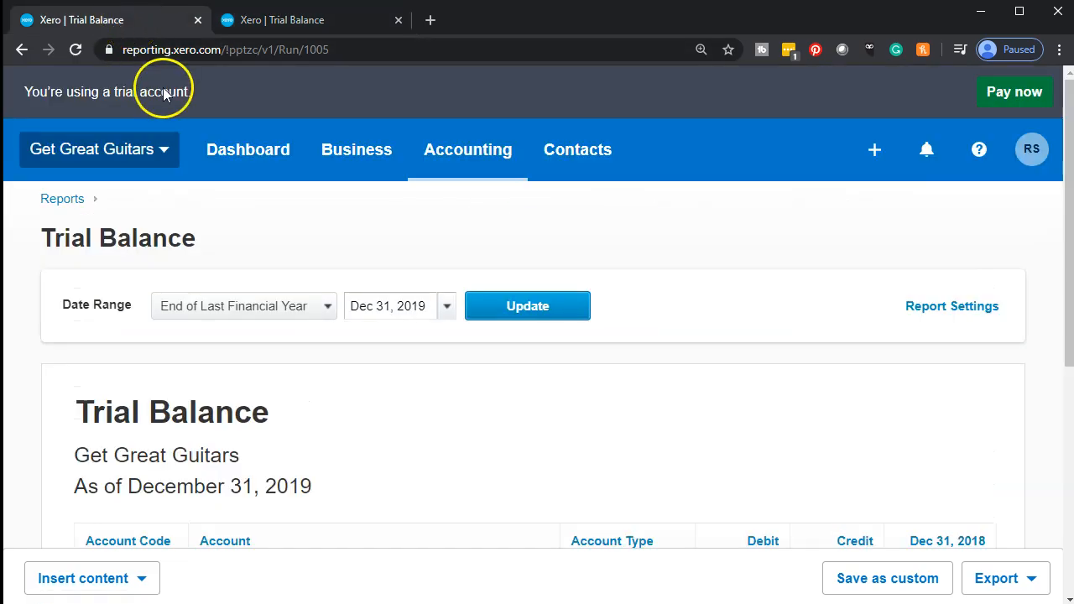
pyautogui.click(457, 147)
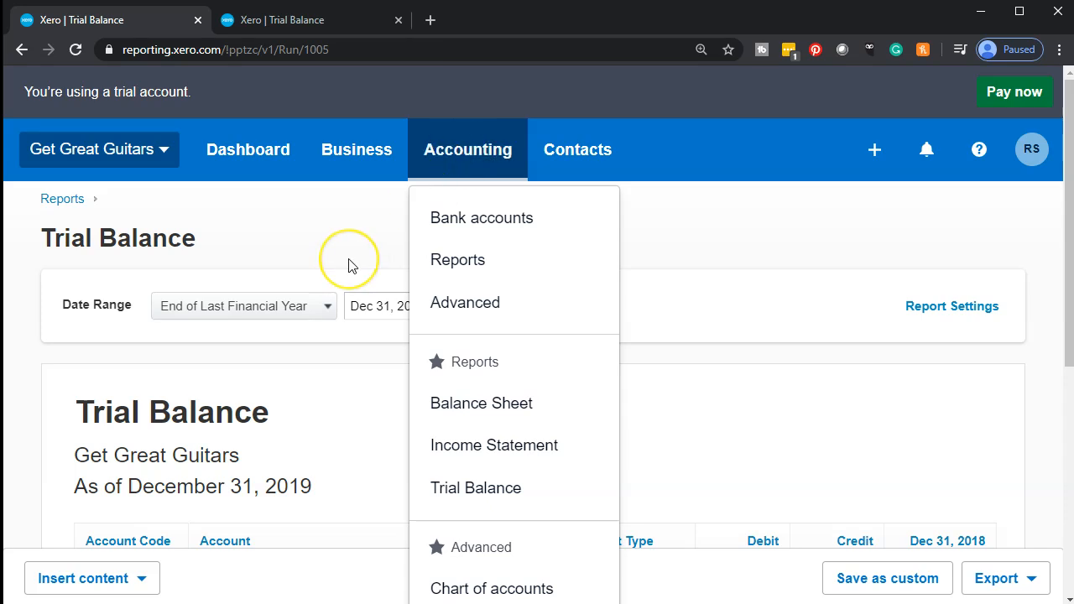
pyautogui.hotkey('ctrl', '-')
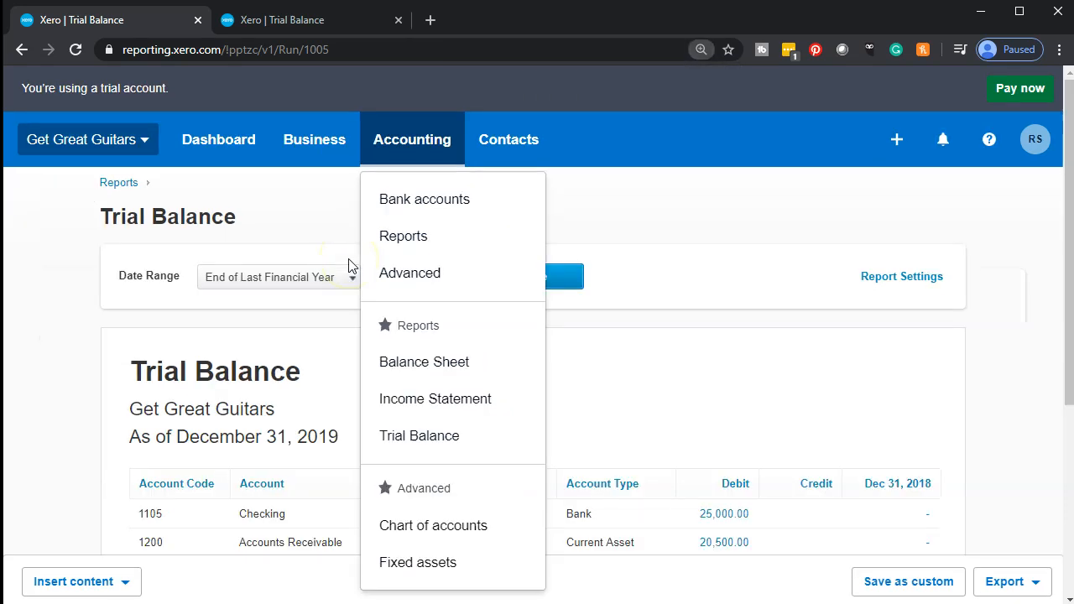
pyautogui.click(403, 217)
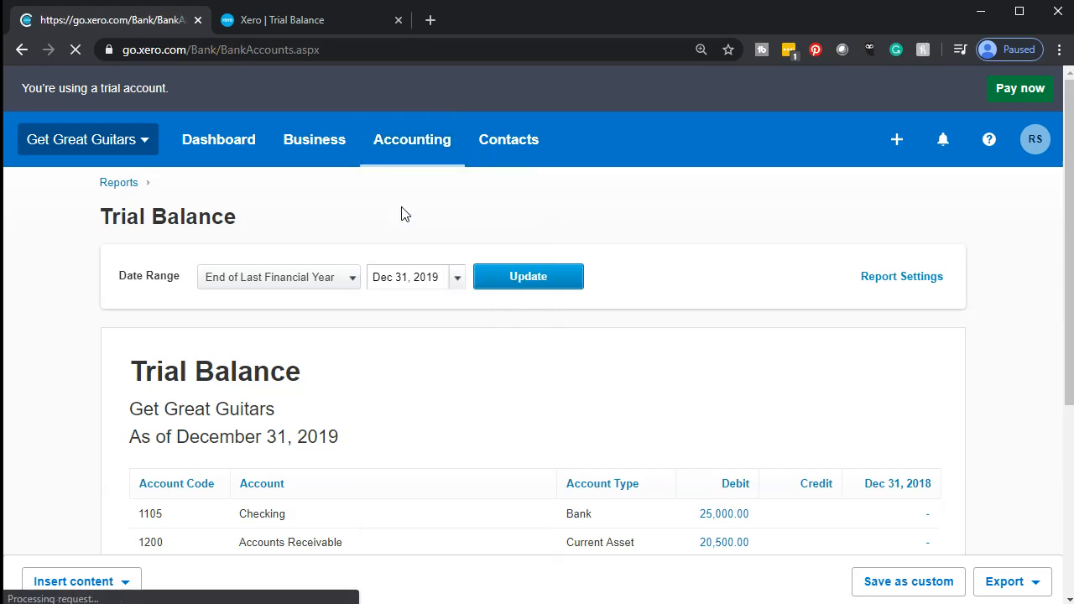
pyautogui.scroll(-2, 59, 394)
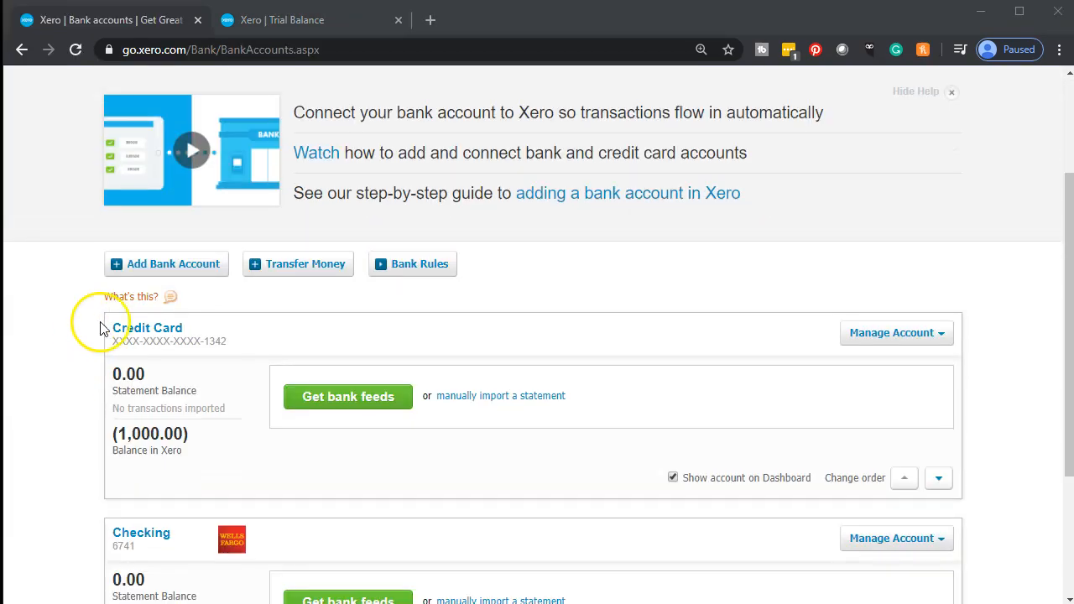
pyautogui.click(130, 265)
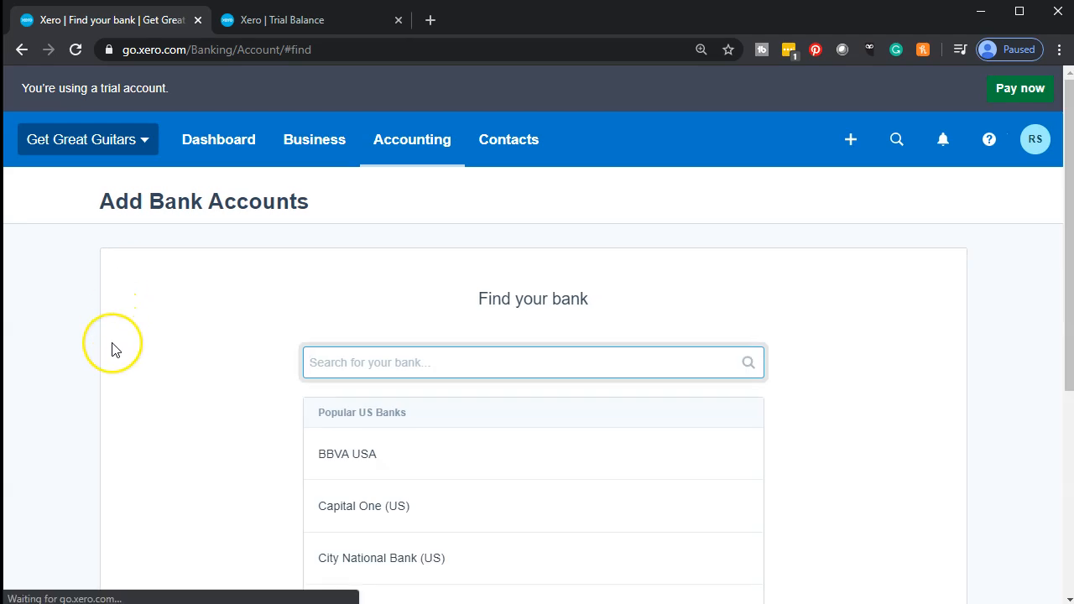
pyautogui.scroll(-2, 110, 348)
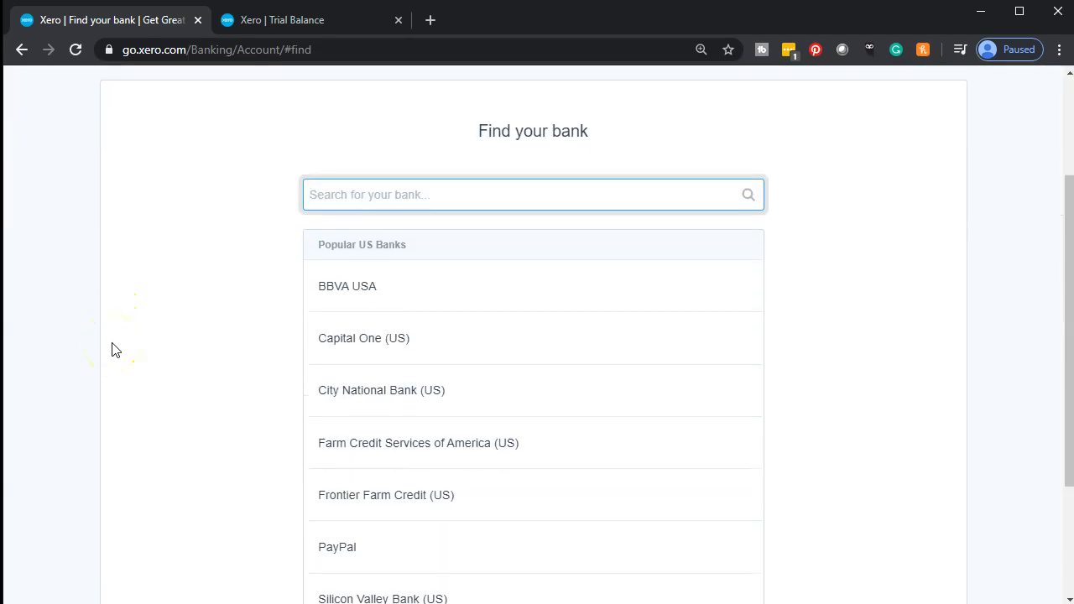
pyautogui.scroll(2, 251, 453)
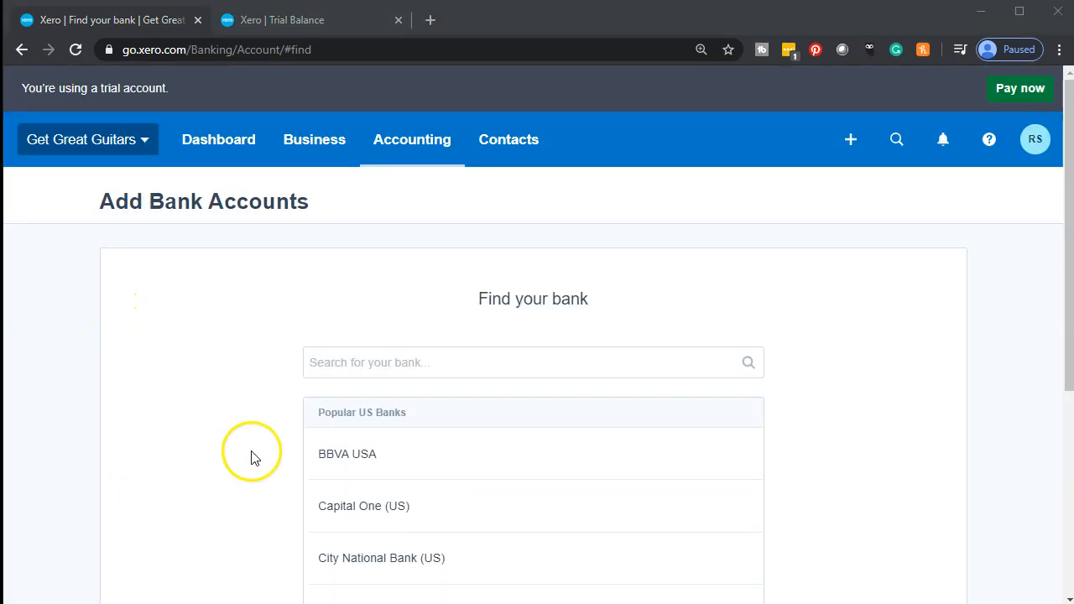
# Search the banks for "bank of am" and select Bank of America (US) for the new account
pyautogui.click(387, 365)
pyautogui.write('ba')
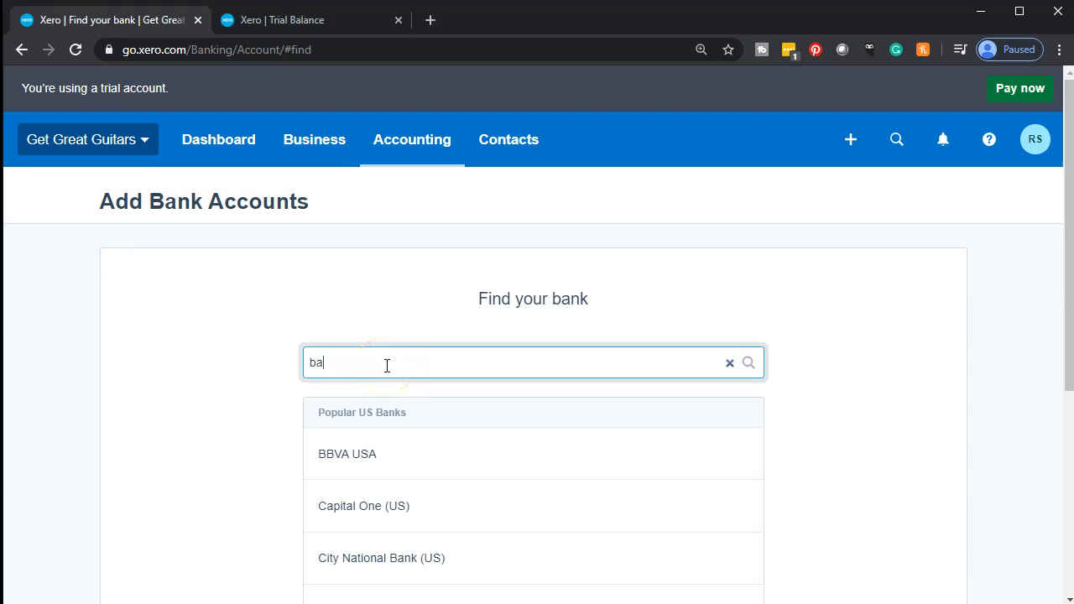
pyautogui.write('nk of a')
pyautogui.write('ic')
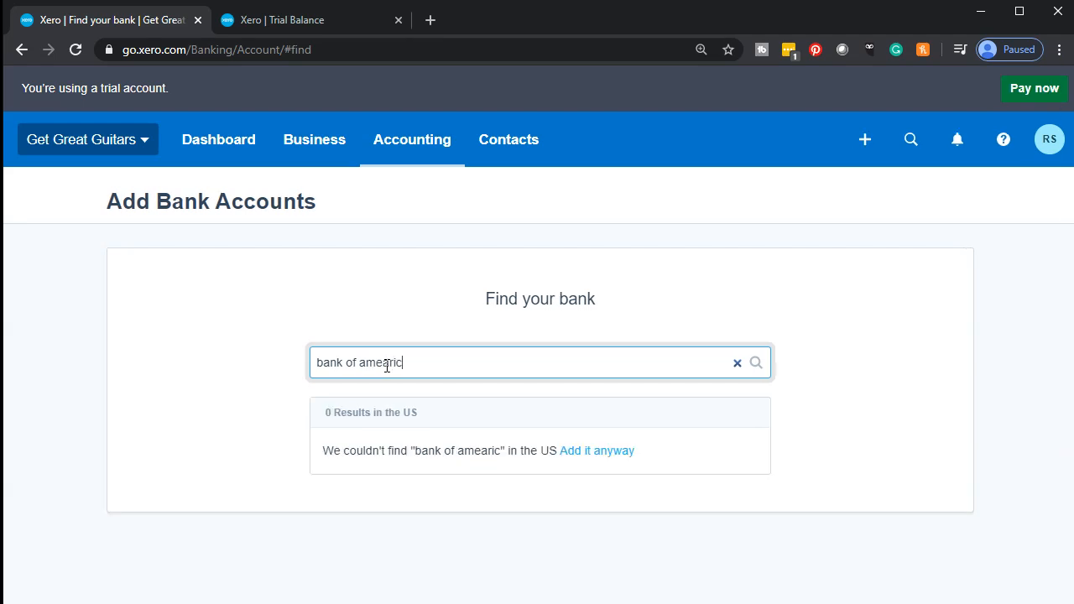
pyautogui.press('BackSpace')
pyautogui.press('BackSpace')
pyautogui.press('BackSpace')
pyautogui.press('BackSpace')
pyautogui.press('BackSpace')
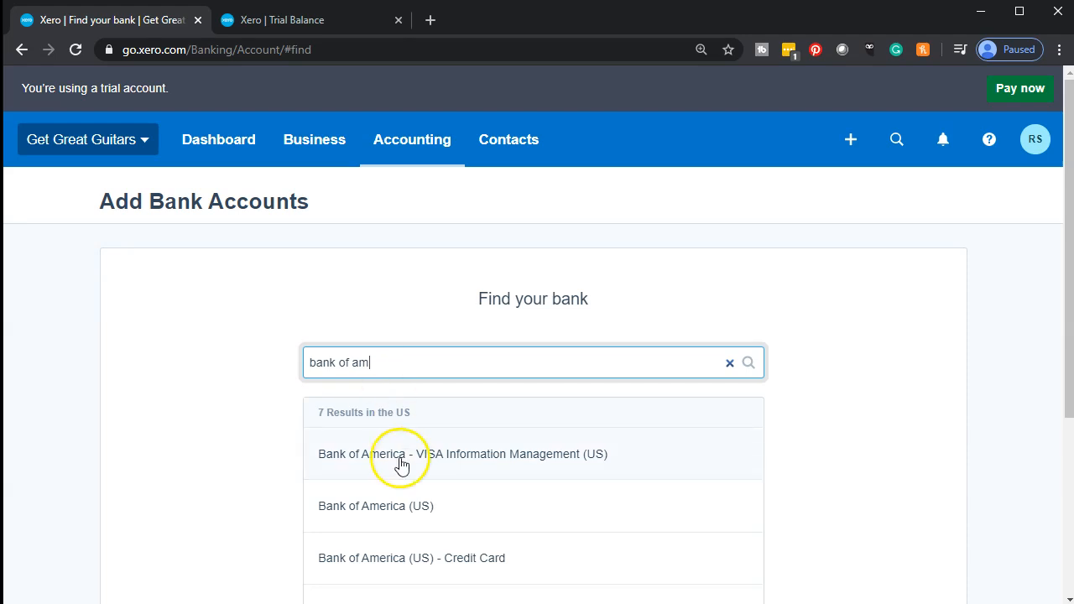
pyautogui.click(398, 514)
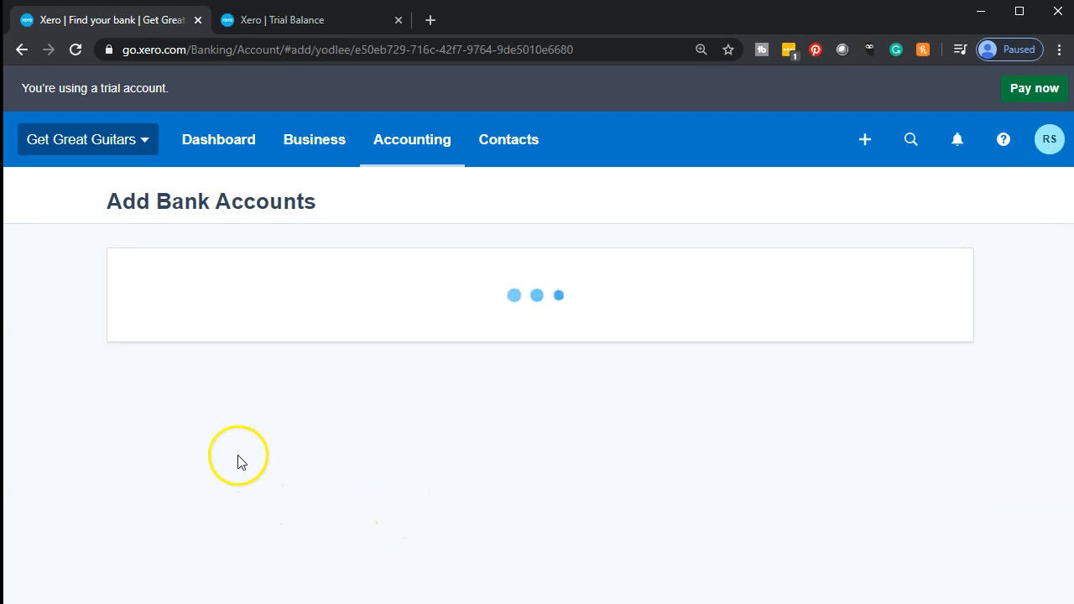
# Name the account Clearing Bank Account, enter its account number with USD as currency, and continue
pyautogui.click(401, 369)
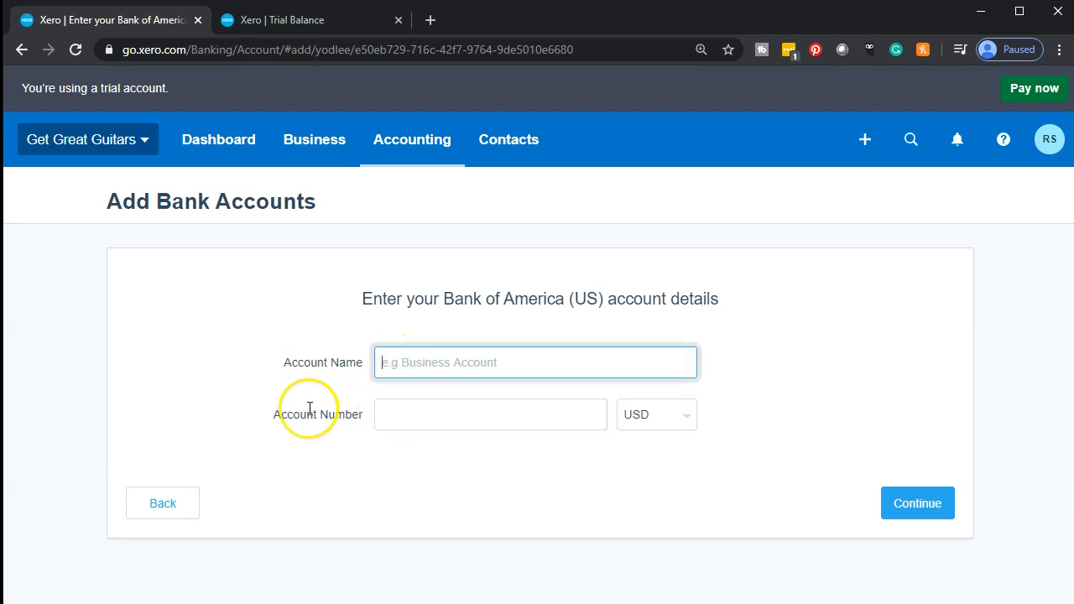
pyautogui.write('Clearing Ba')
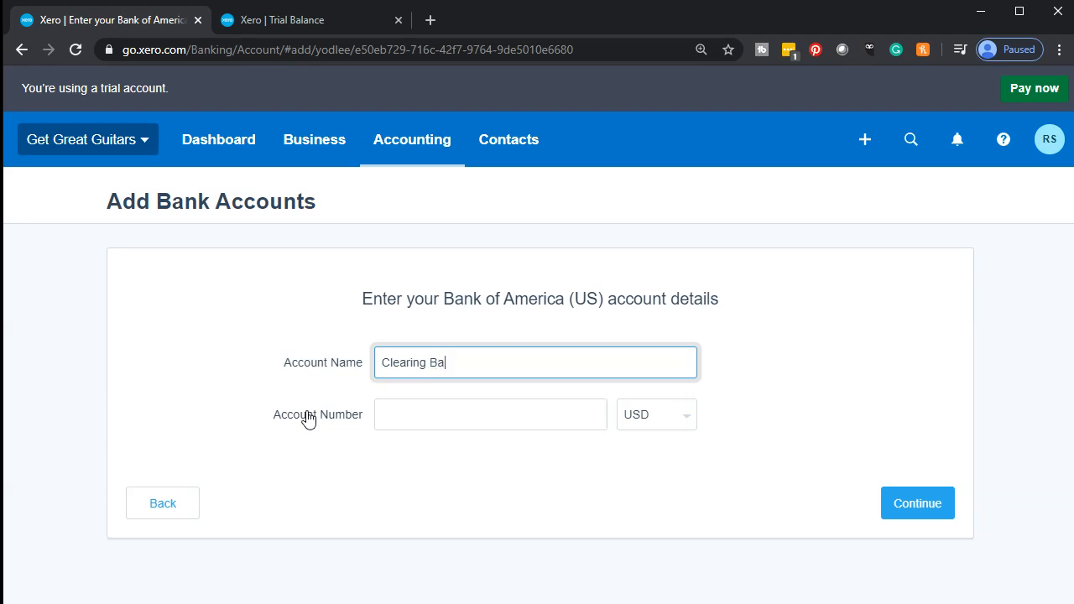
pyautogui.write('nk Account')
pyautogui.press('Tab')
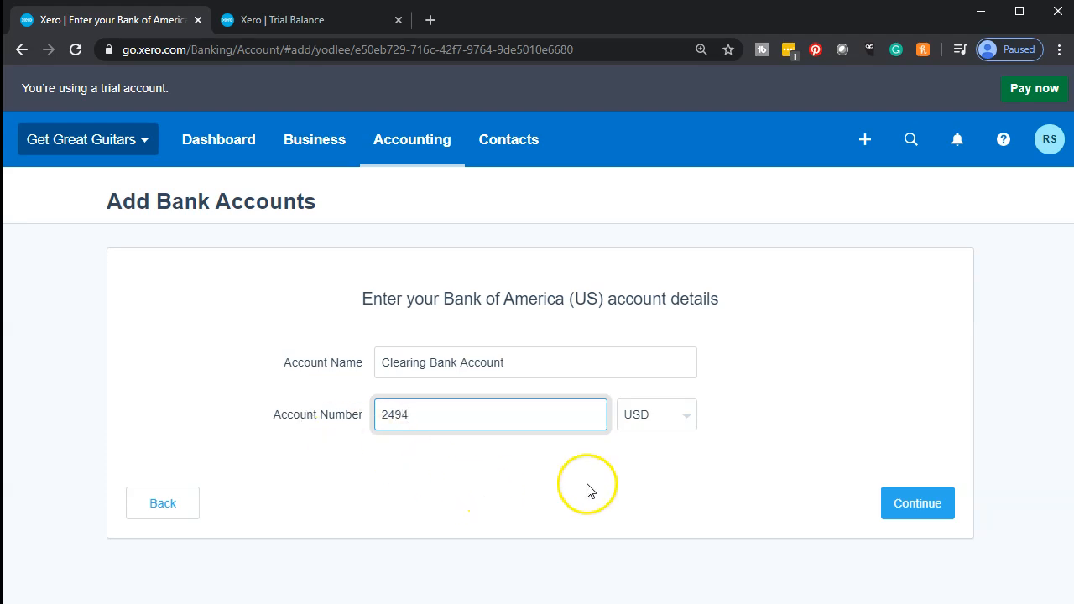
pyautogui.click(911, 504)
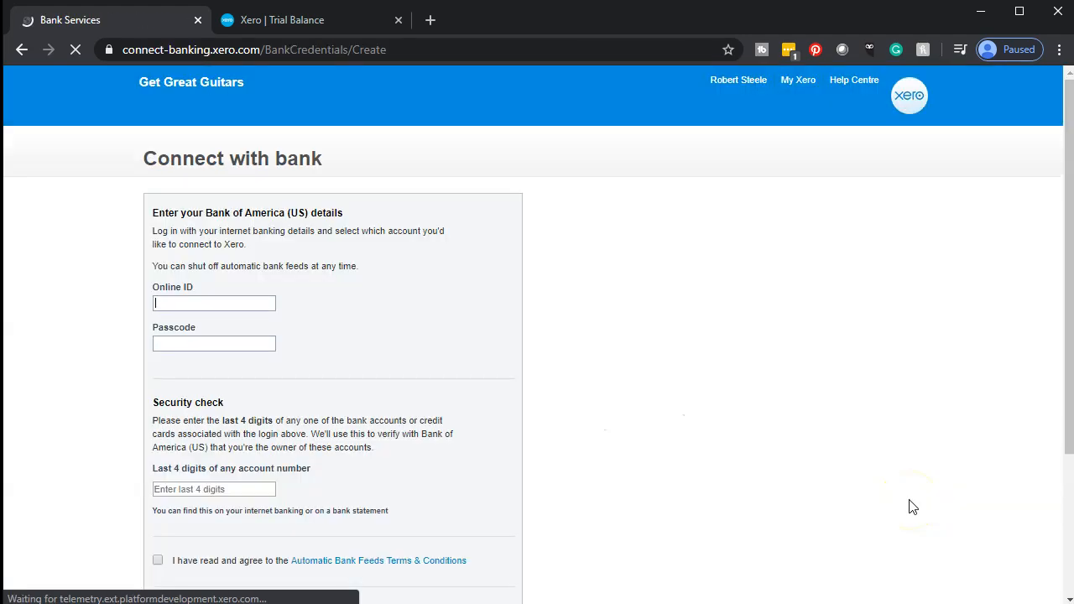
# Leave the bank login page without connecting a feed and review the Clearing Bank Account in the bank accounts list
pyautogui.scroll(-1, 774, 436)
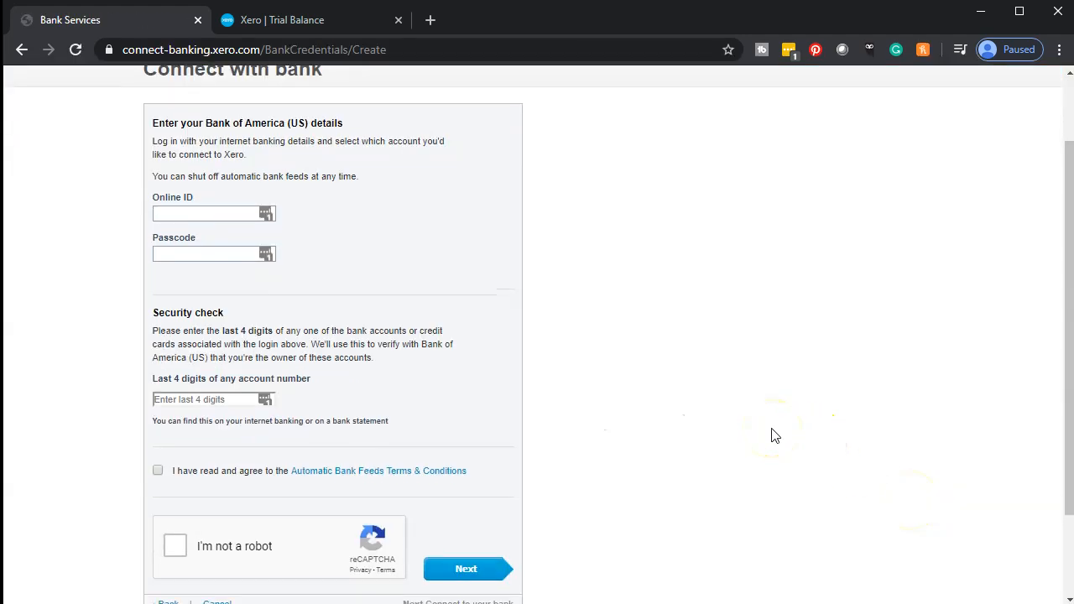
pyautogui.scroll(-1, 775, 436)
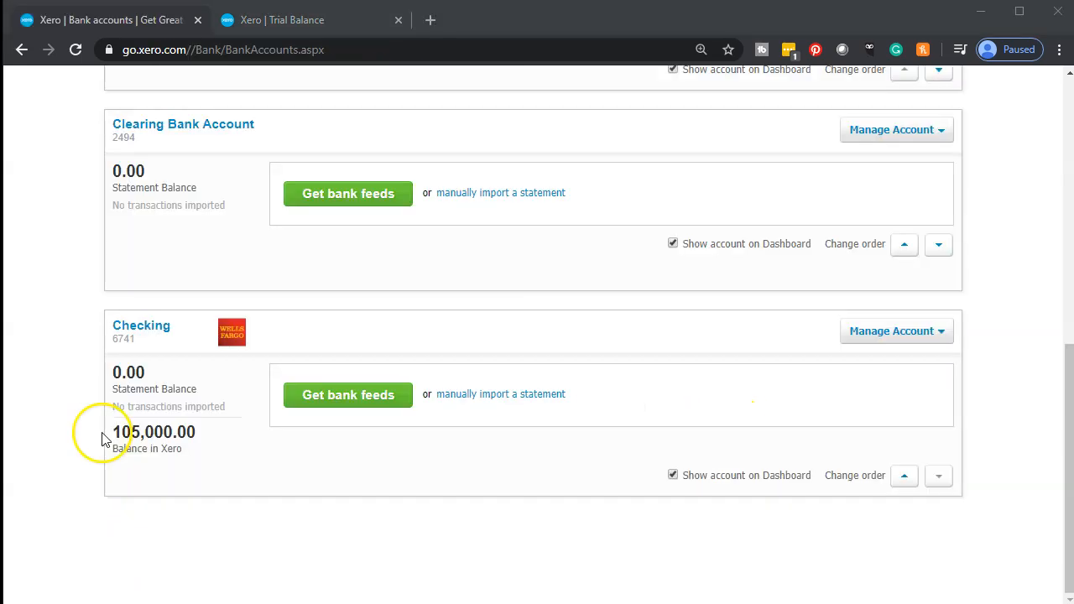
pyautogui.scroll(4, 100, 430)
pyautogui.scroll(-1, 101, 437)
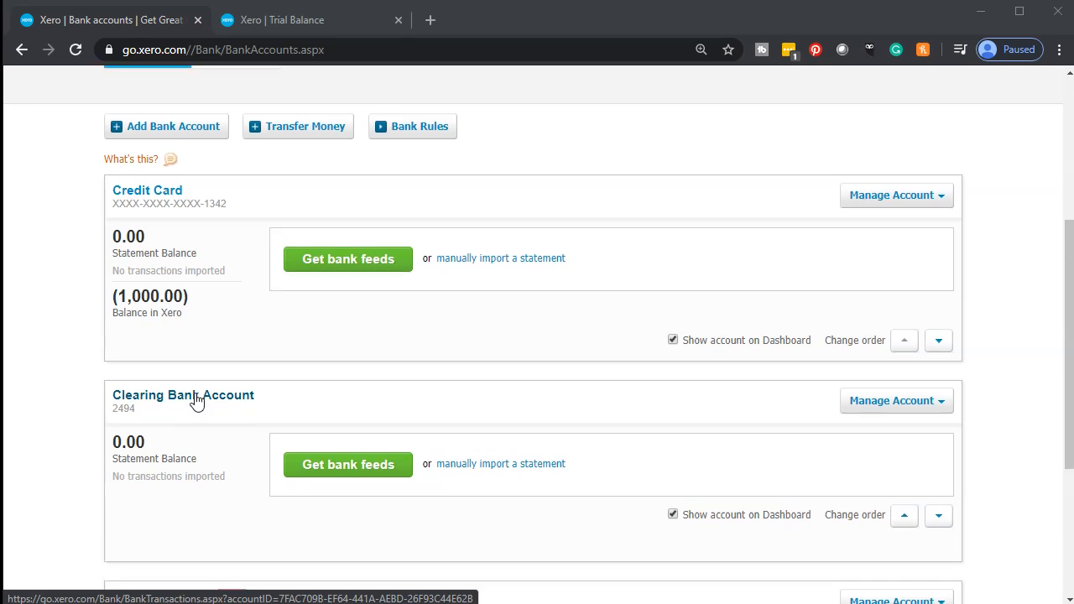
pyautogui.scroll(4, 197, 402)
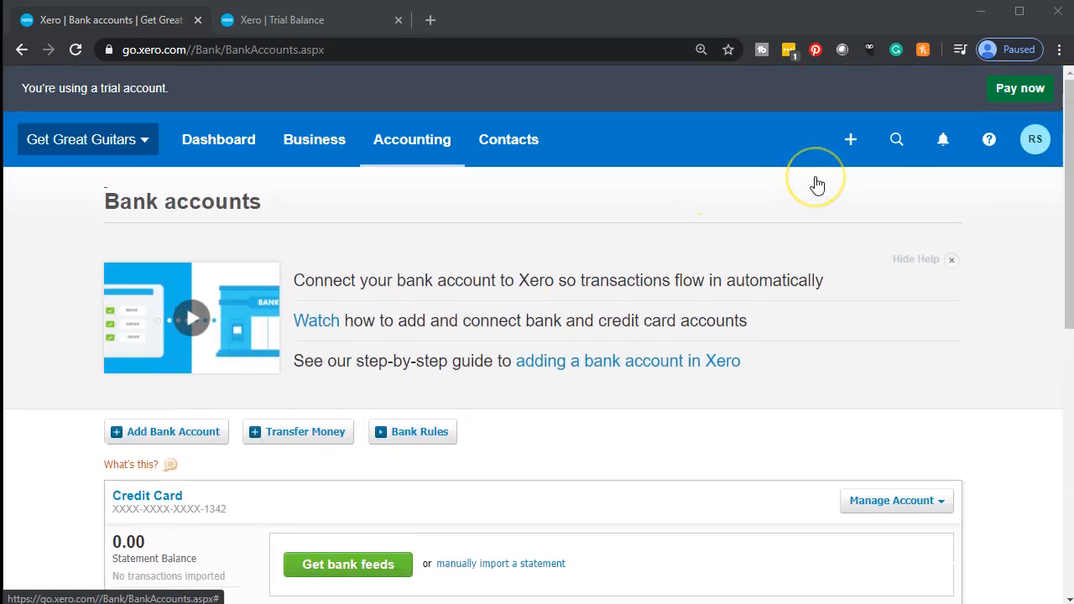
# From the dashboard, open the invoices owed to the business and list those awaiting payment
pyautogui.click(235, 148)
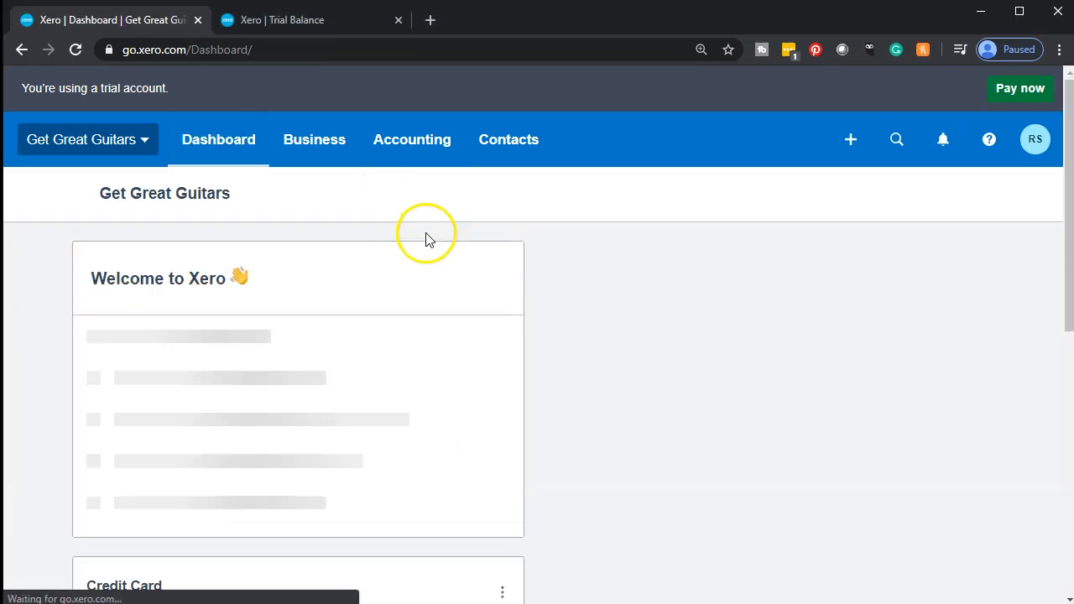
pyautogui.scroll(-2, 419, 280)
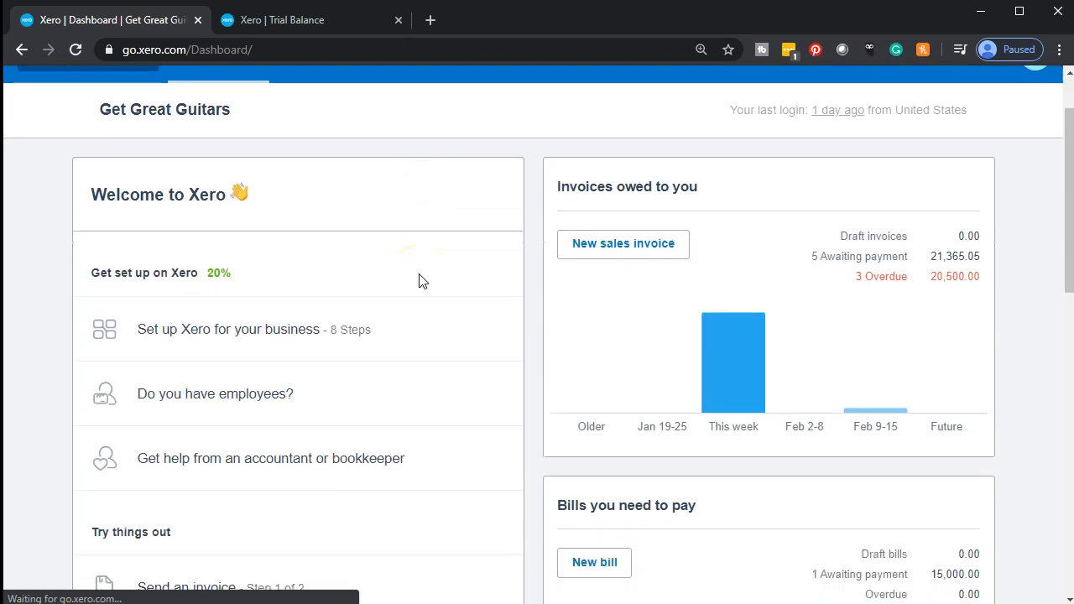
pyautogui.click(649, 202)
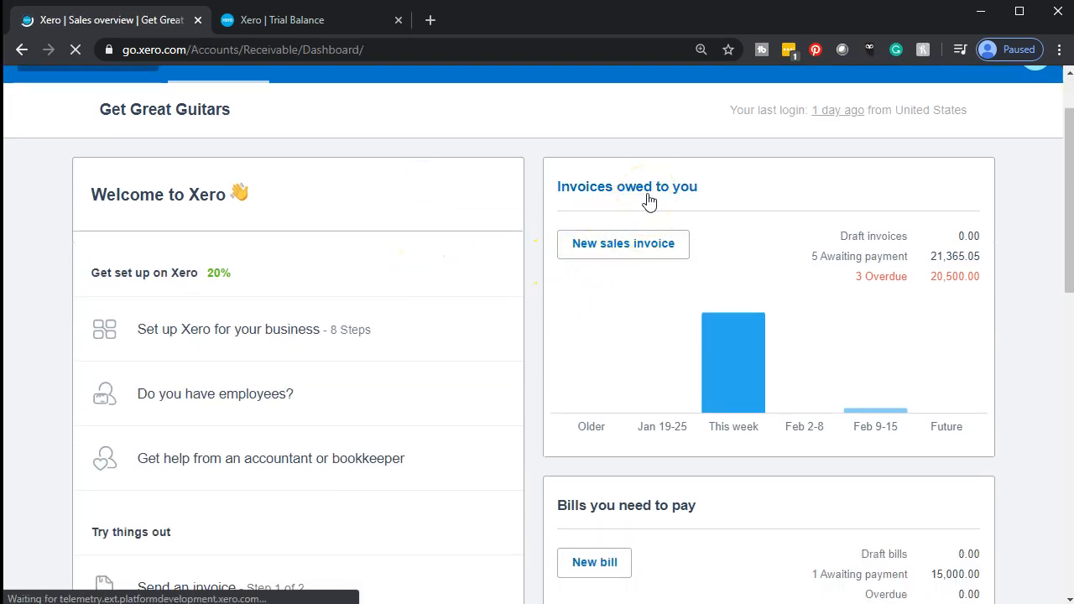
pyautogui.scroll(-3, 506, 305)
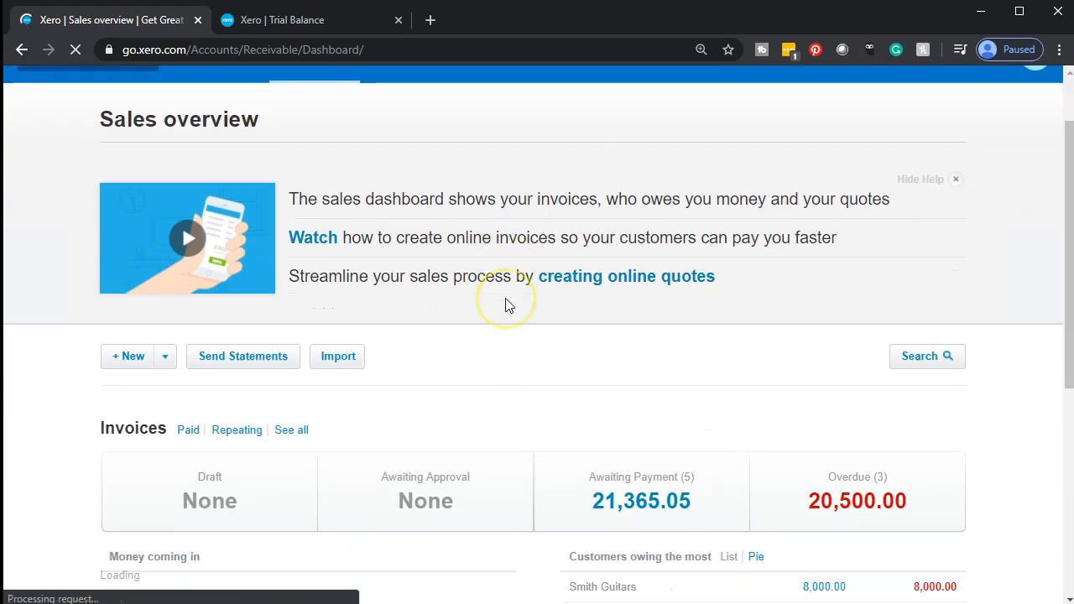
pyautogui.click(608, 332)
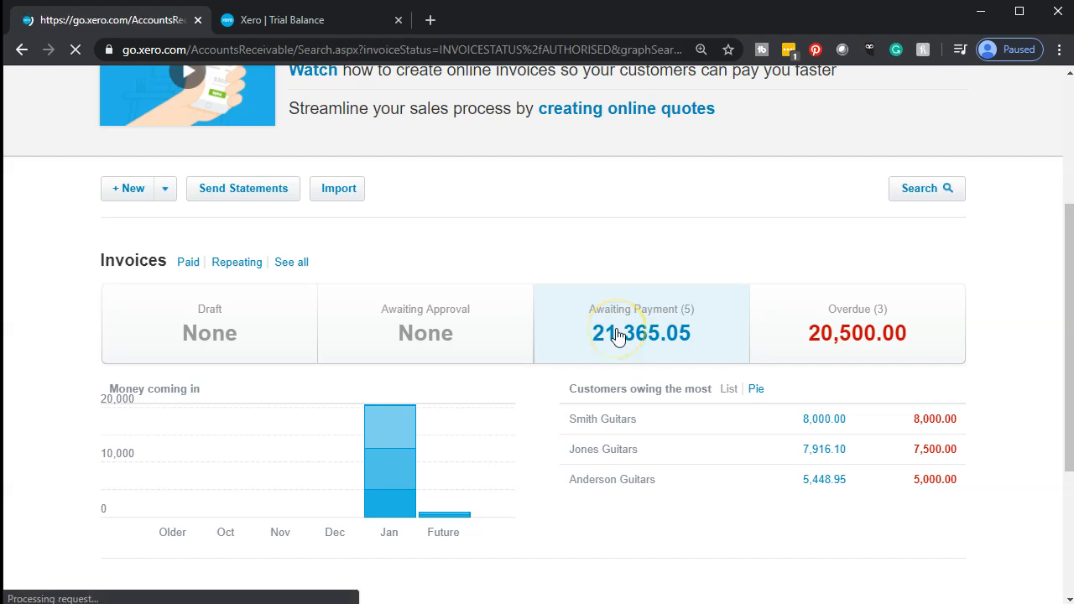
pyautogui.scroll(-2, 619, 338)
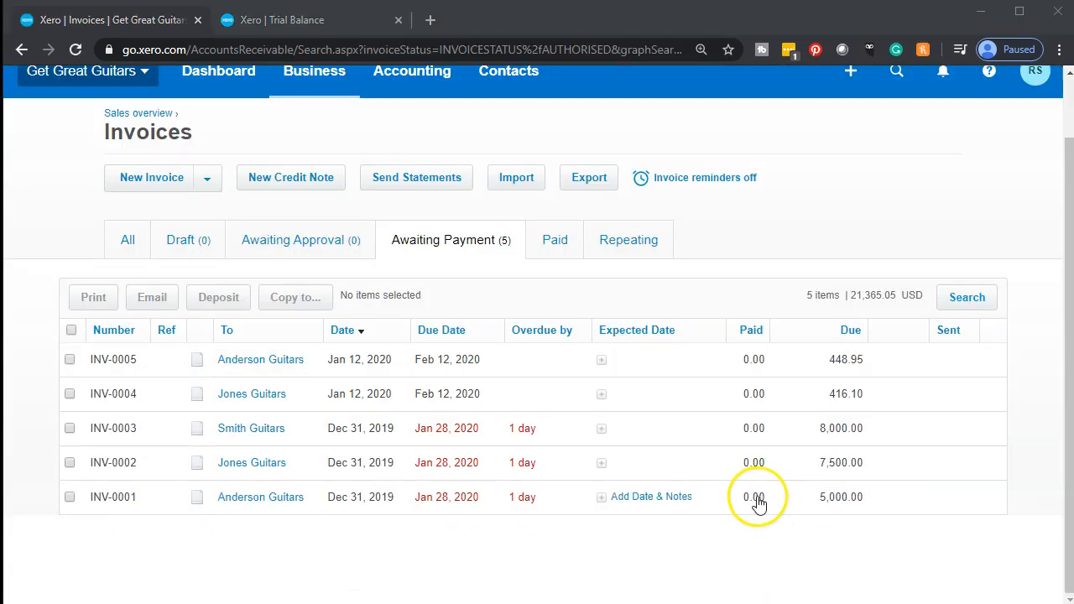
pyautogui.click(71, 498)
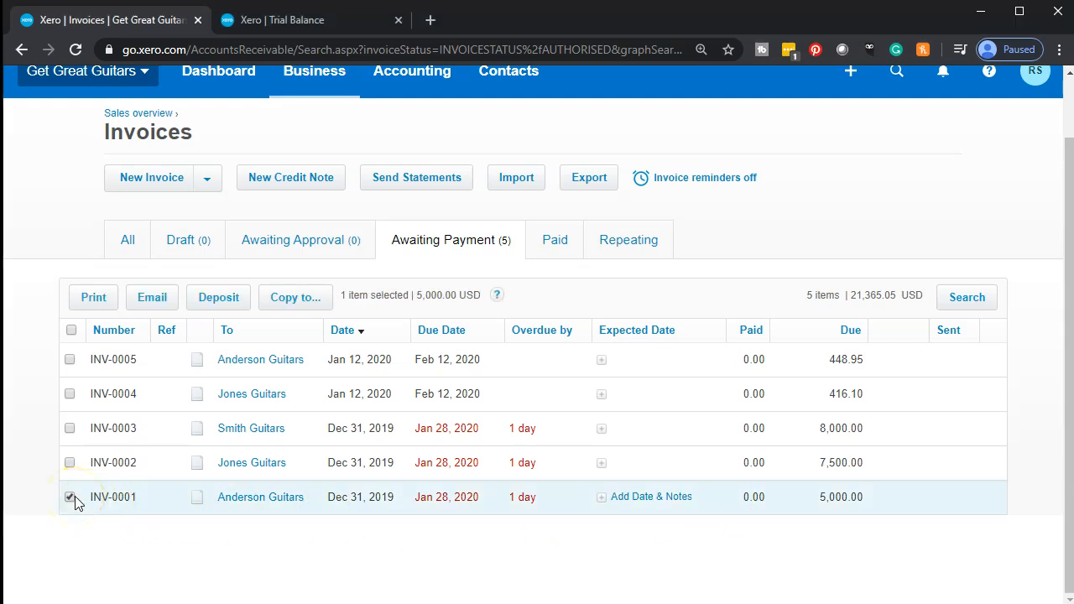
pyautogui.click(72, 500)
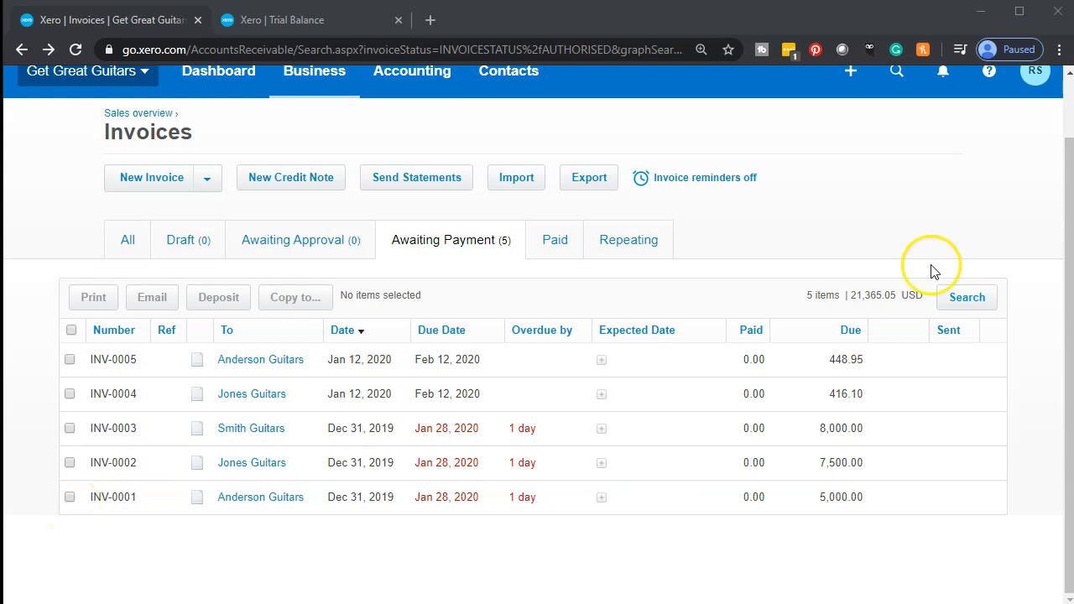
pyautogui.click(72, 500)
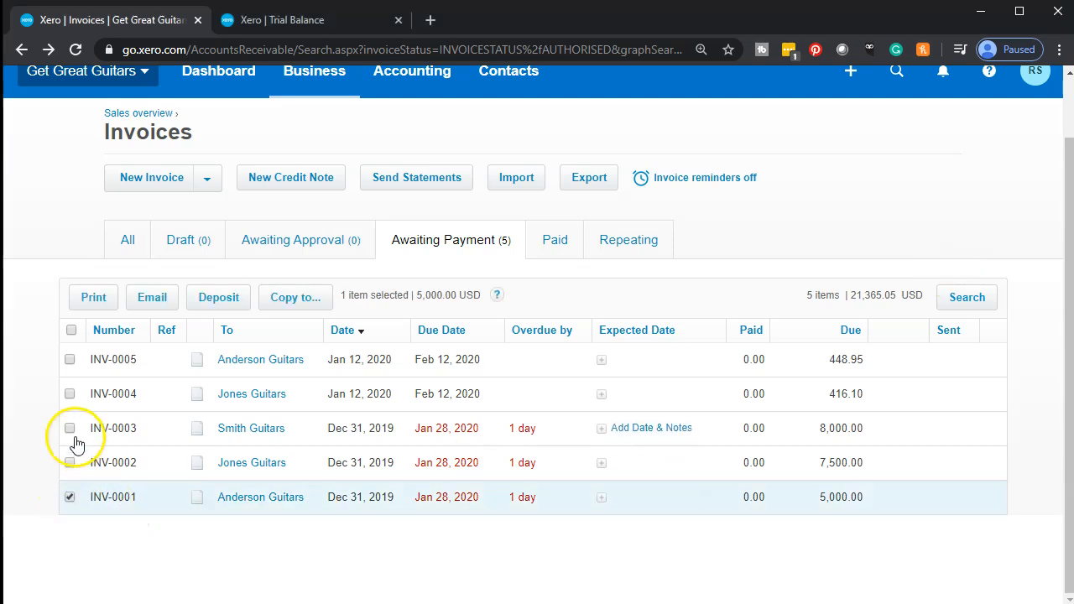
pyautogui.click(71, 431)
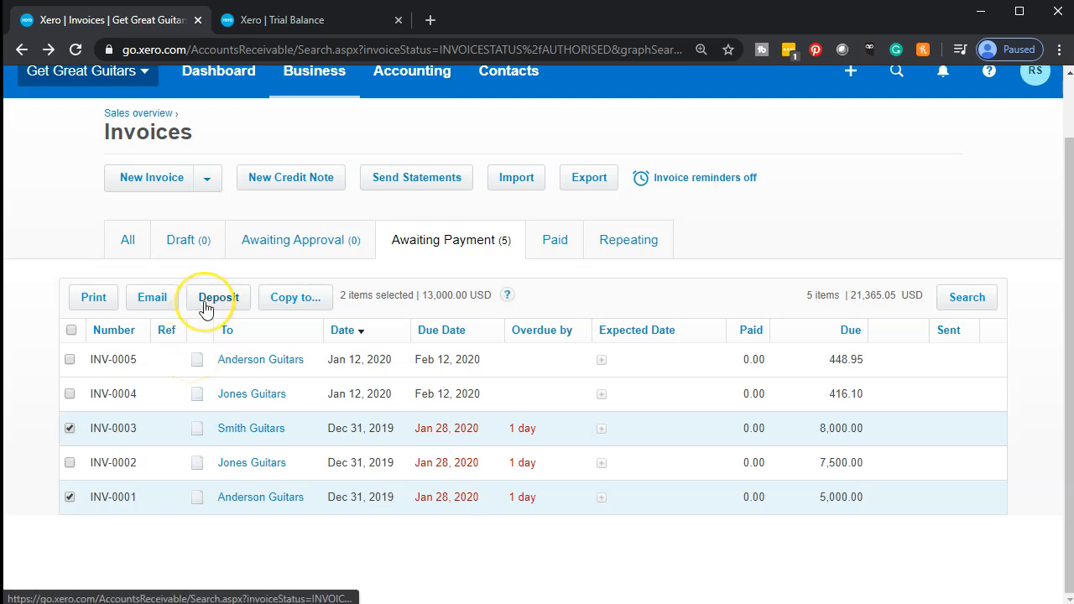
pyautogui.click(69, 430)
pyautogui.click(69, 500)
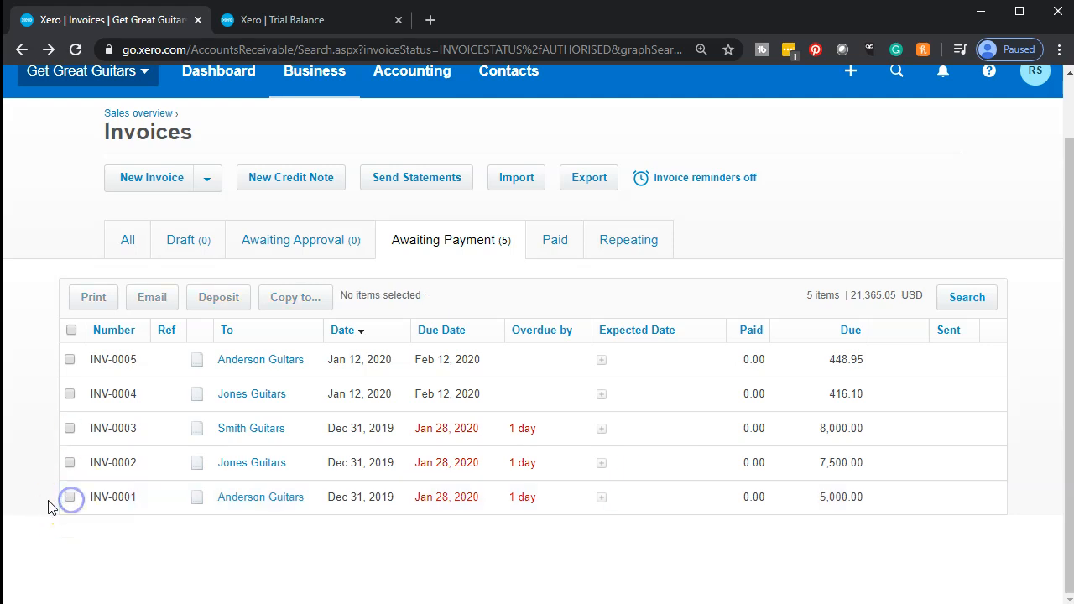
# Open Anderson Guitars' invoice INV-0001 and set the date paid to Jan 12, 2020 for receiving a payment
pyautogui.click(242, 500)
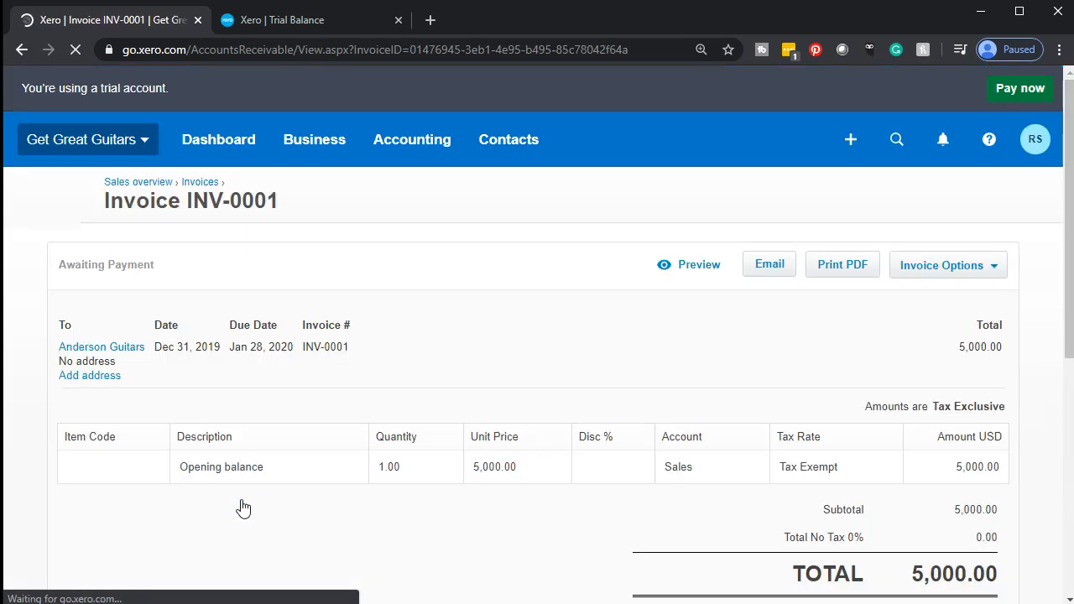
pyautogui.scroll(-2, 275, 395)
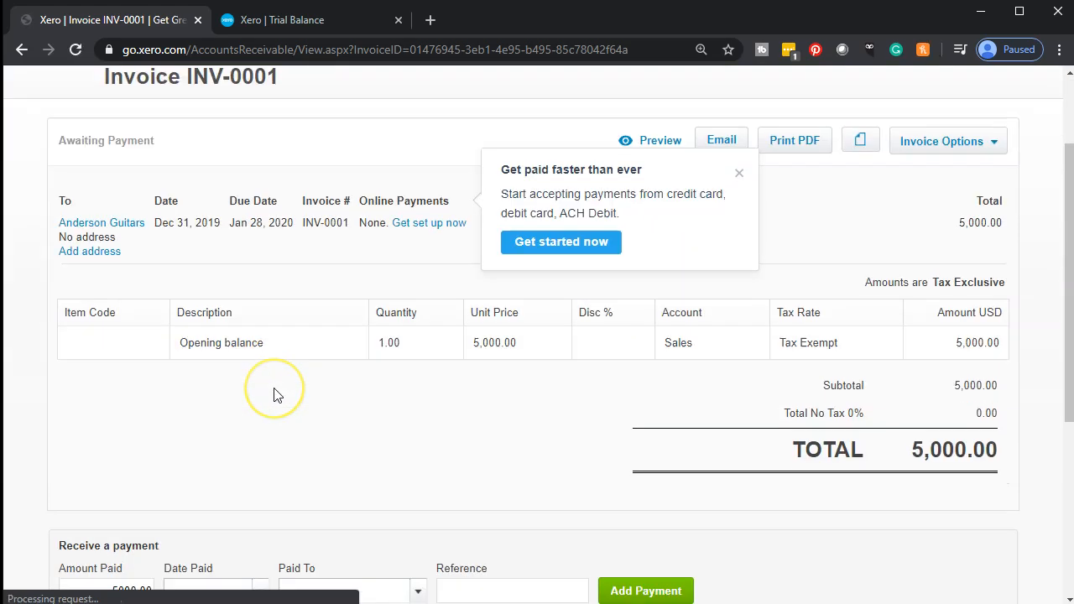
pyautogui.scroll(-3, 277, 394)
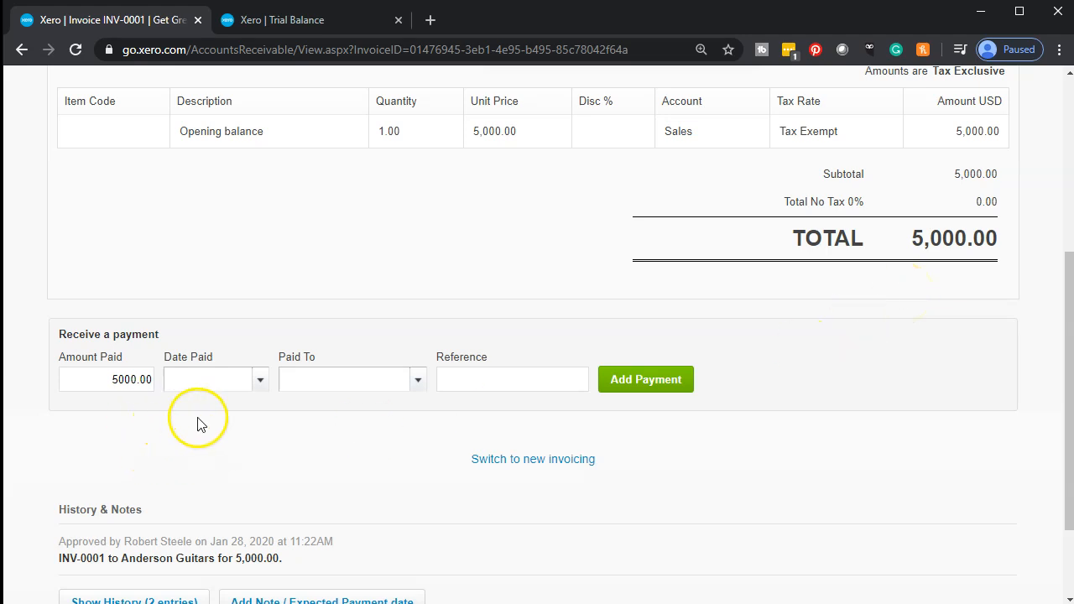
pyautogui.click(261, 386)
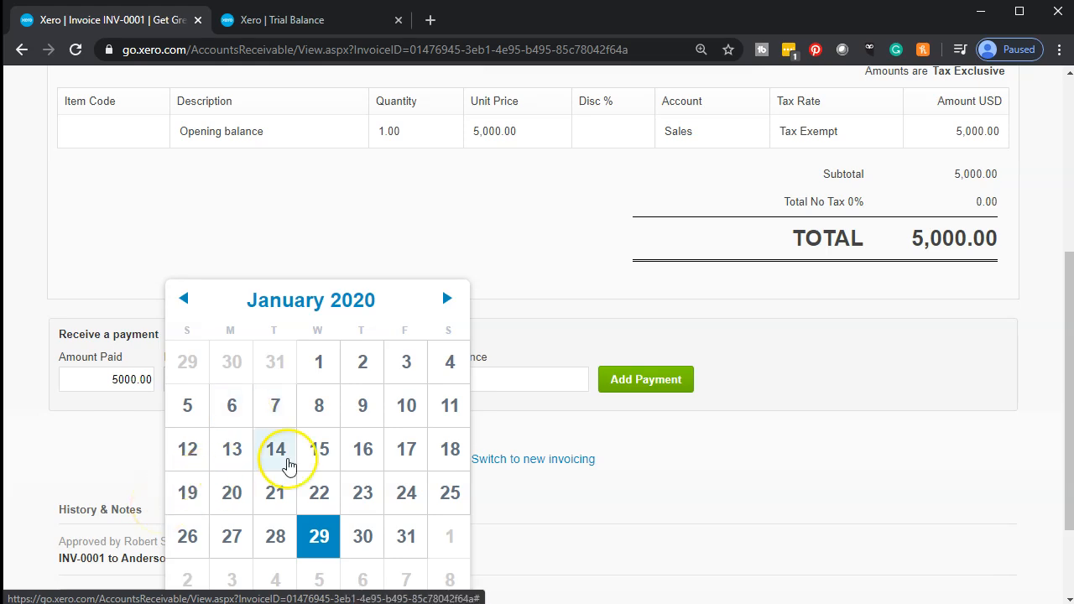
pyautogui.click(192, 449)
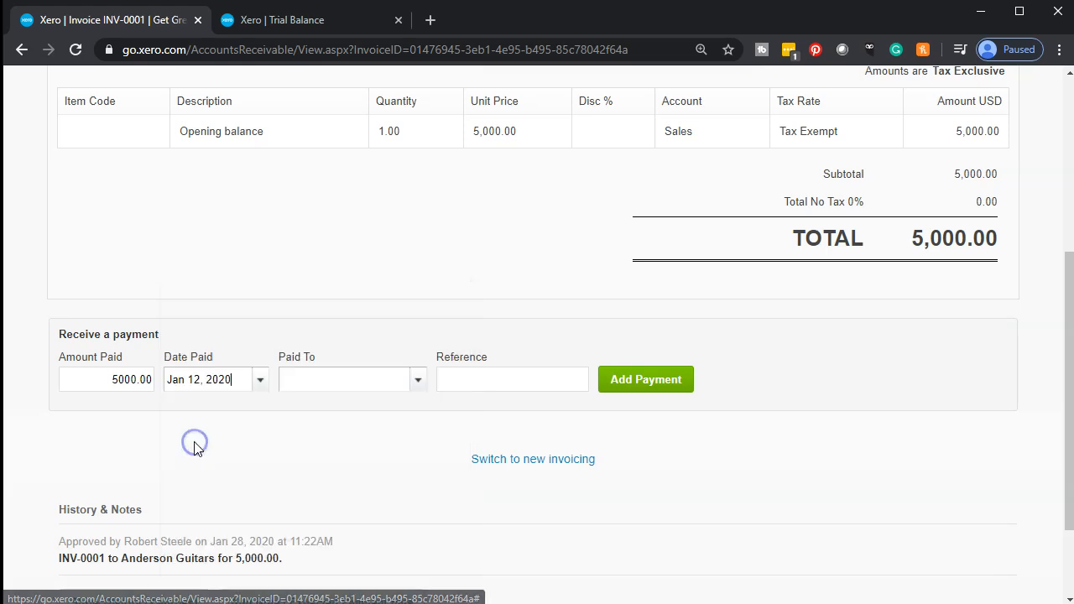
# Set the payment to be paid to the Clearing Bank Account, leave the reference blank, and add the payment to the invoice
pyautogui.click(416, 382)
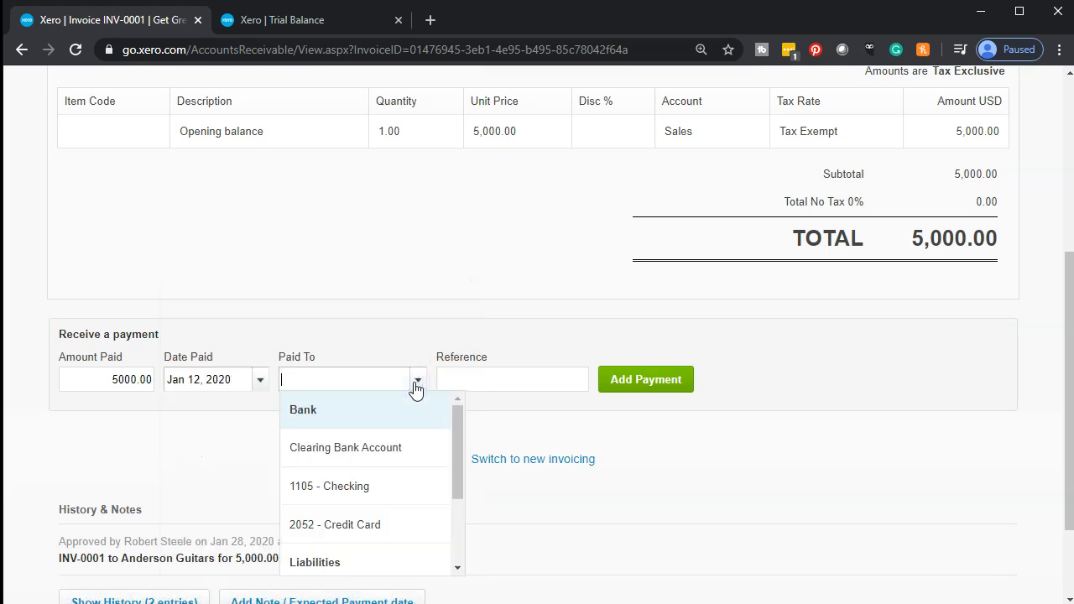
pyautogui.click(400, 453)
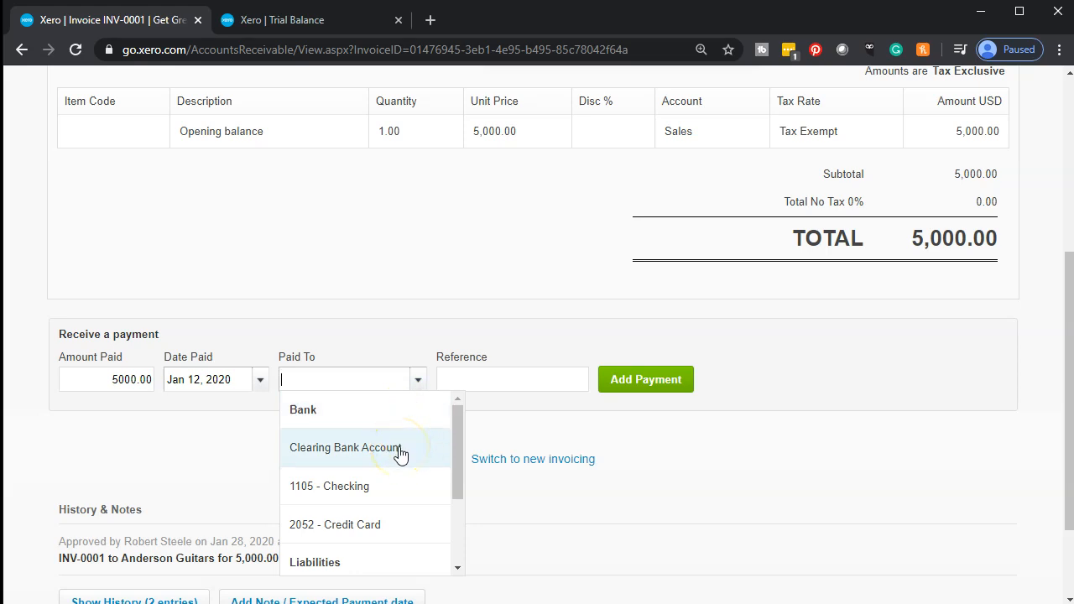
pyautogui.click(397, 480)
pyautogui.click(392, 454)
pyautogui.click(467, 388)
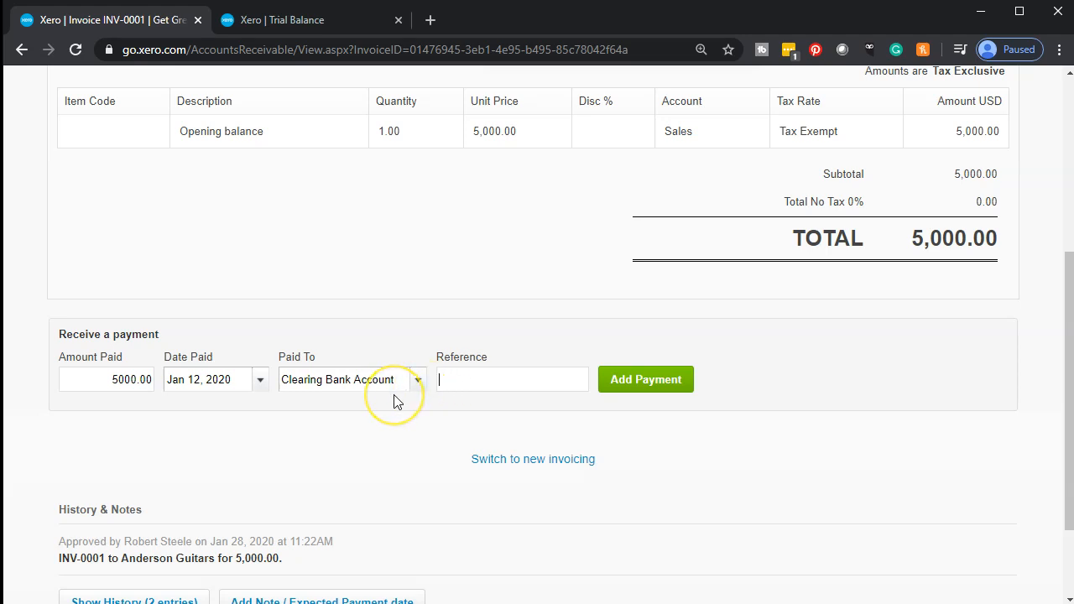
pyautogui.click(618, 386)
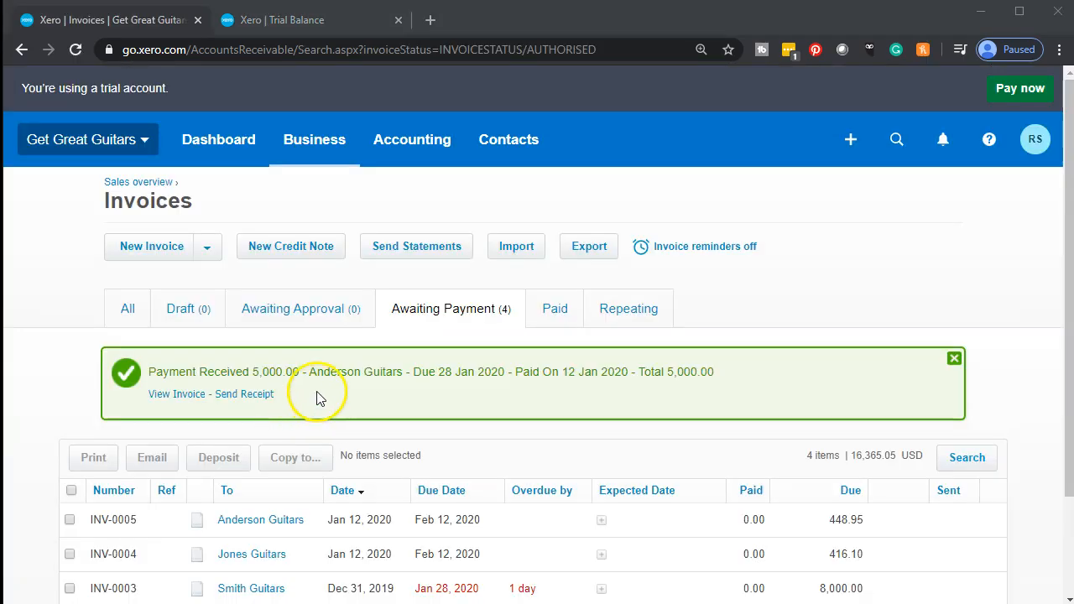
# Switch to the trial balance browser tab and refresh the report as of Jan 31, 2020 to review the account balances
pyautogui.click(298, 20)
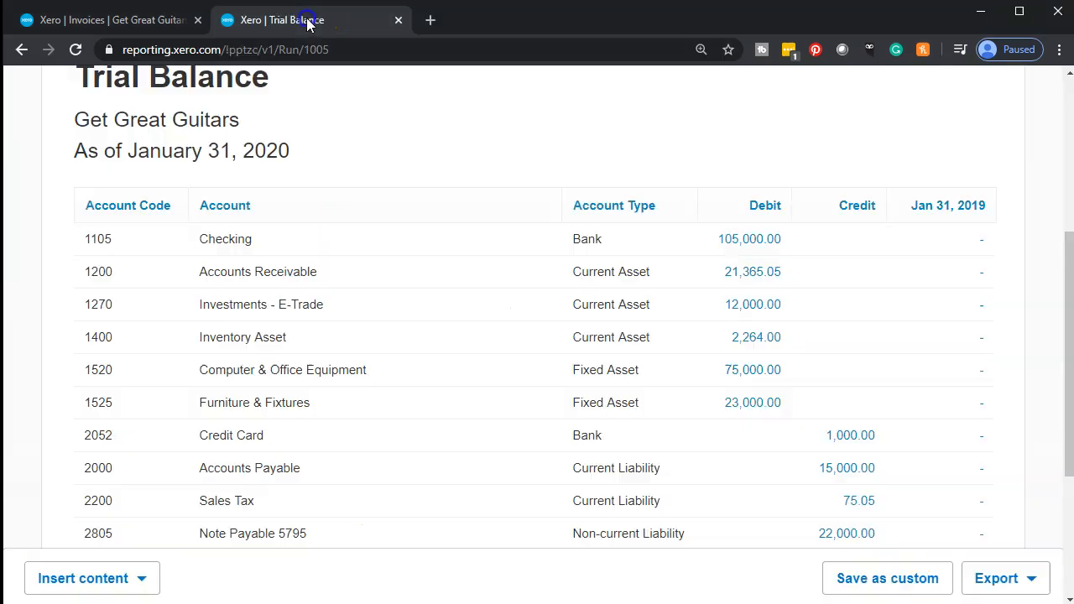
pyautogui.scroll(2, 311, 187)
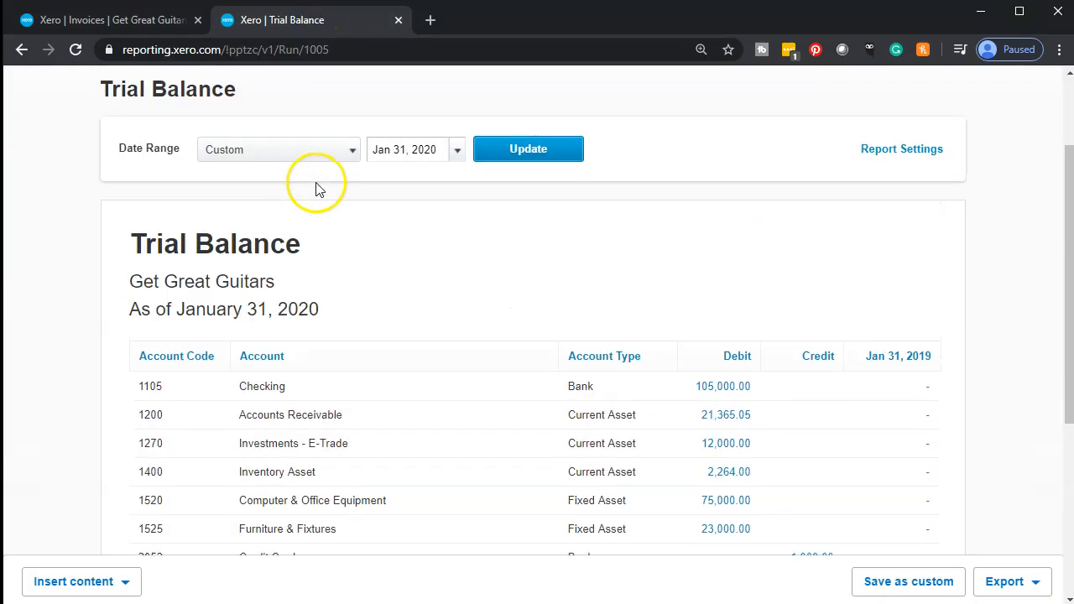
pyautogui.click(506, 156)
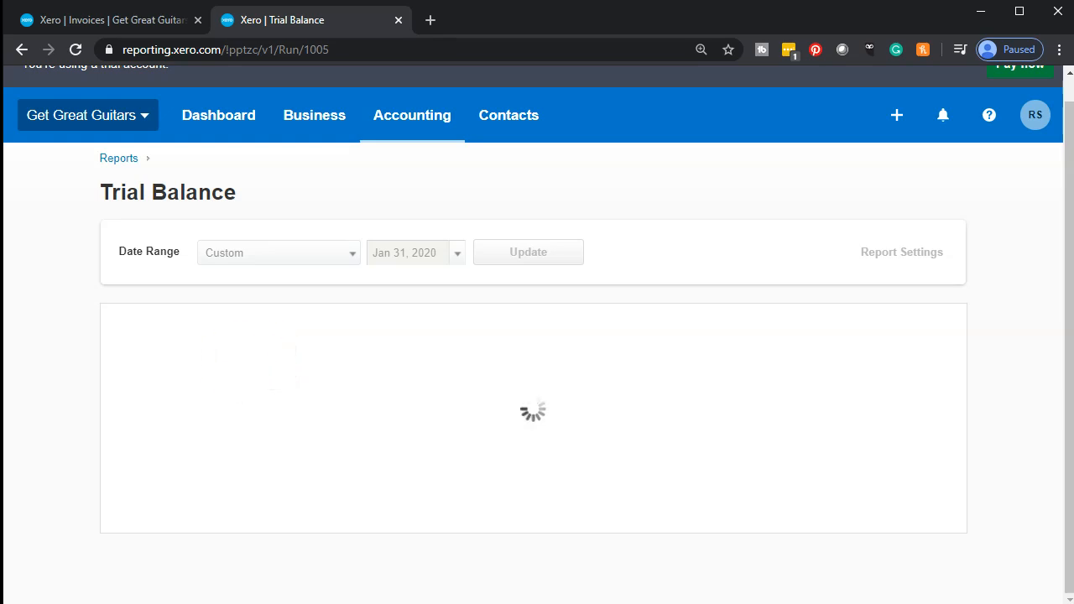
pyautogui.scroll(-1, 282, 388)
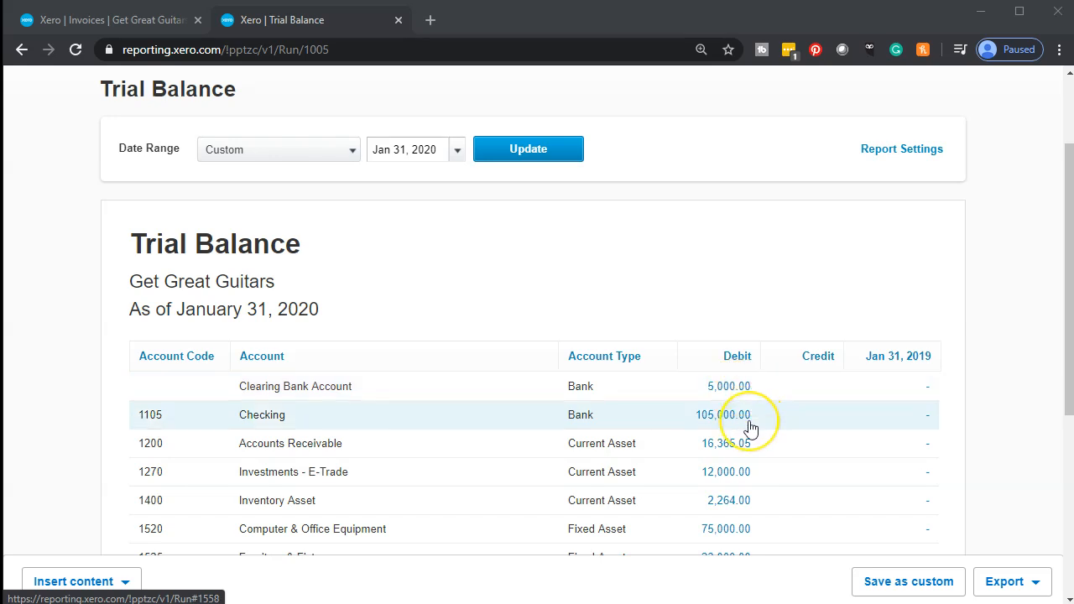
# Drill into the Clearing Bank Account balance, inspect the January 12 receivable payment for INV-0001, and return to the trial balance
pyautogui.click(729, 387)
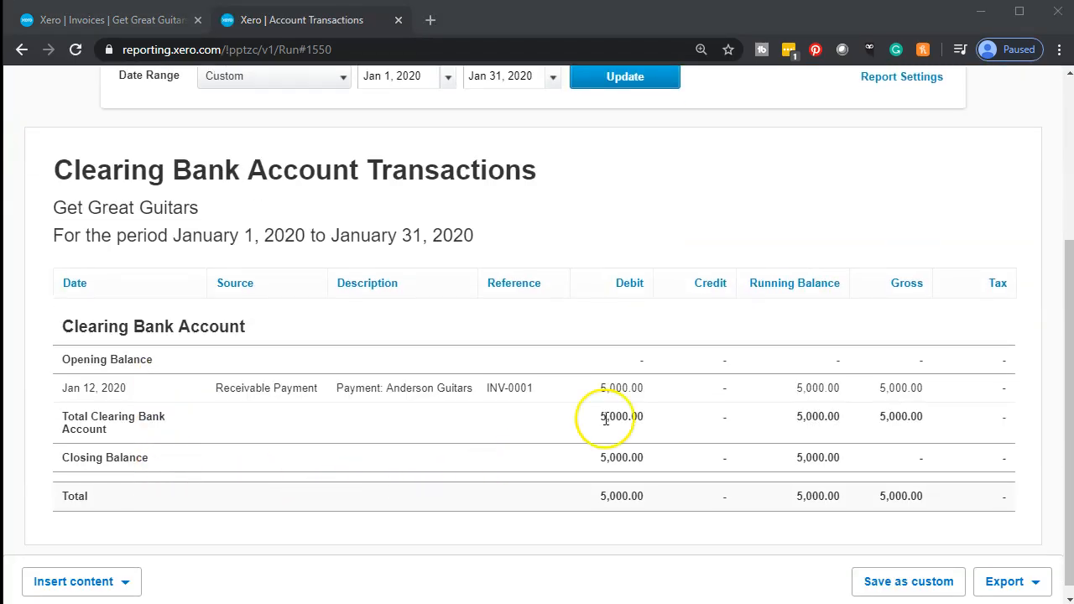
pyautogui.click(257, 398)
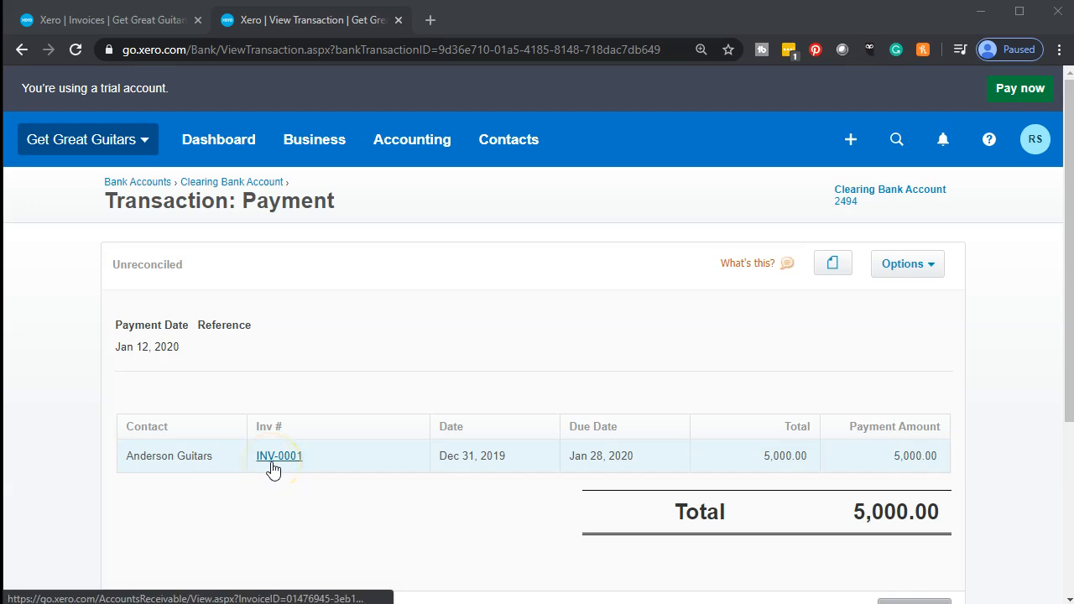
pyautogui.click(25, 53)
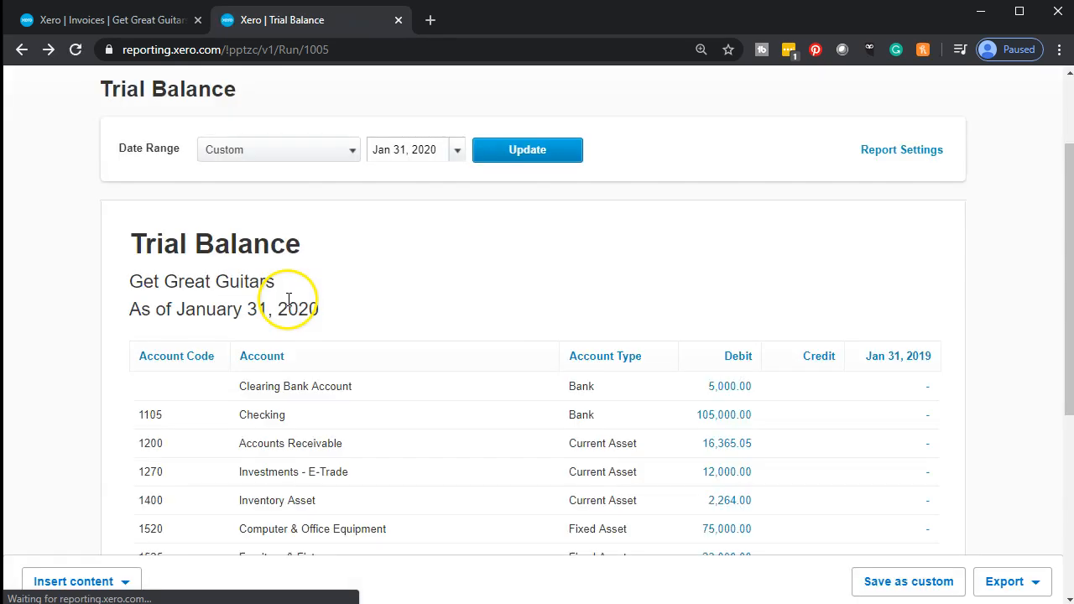
# Drill into the Accounts Receivable balance, review its January 2020 transactions, and return to the trial balance
pyautogui.scroll(-1, 288, 299)
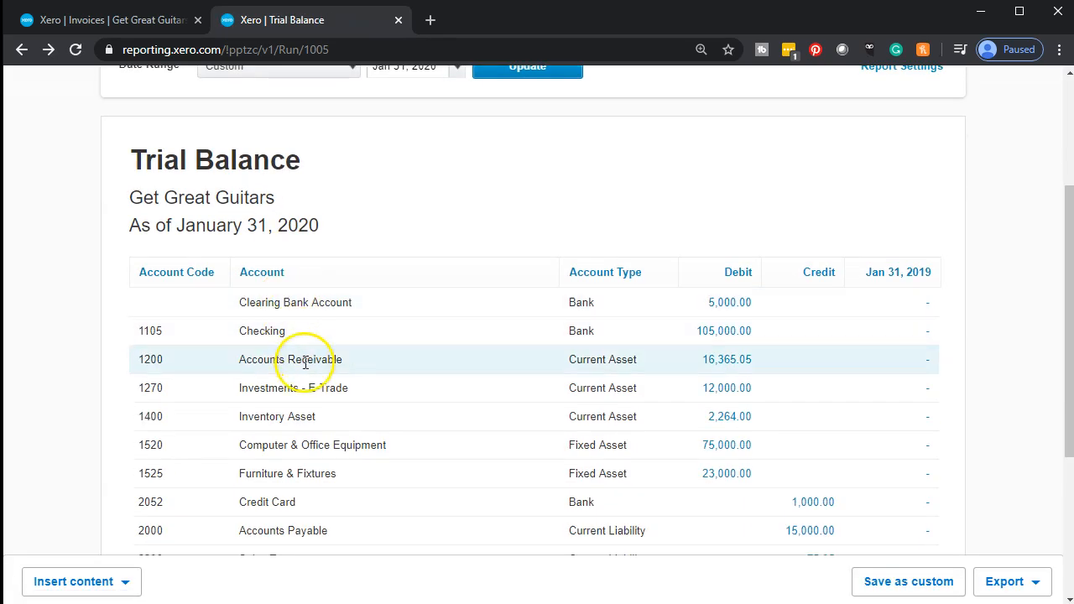
pyautogui.click(727, 359)
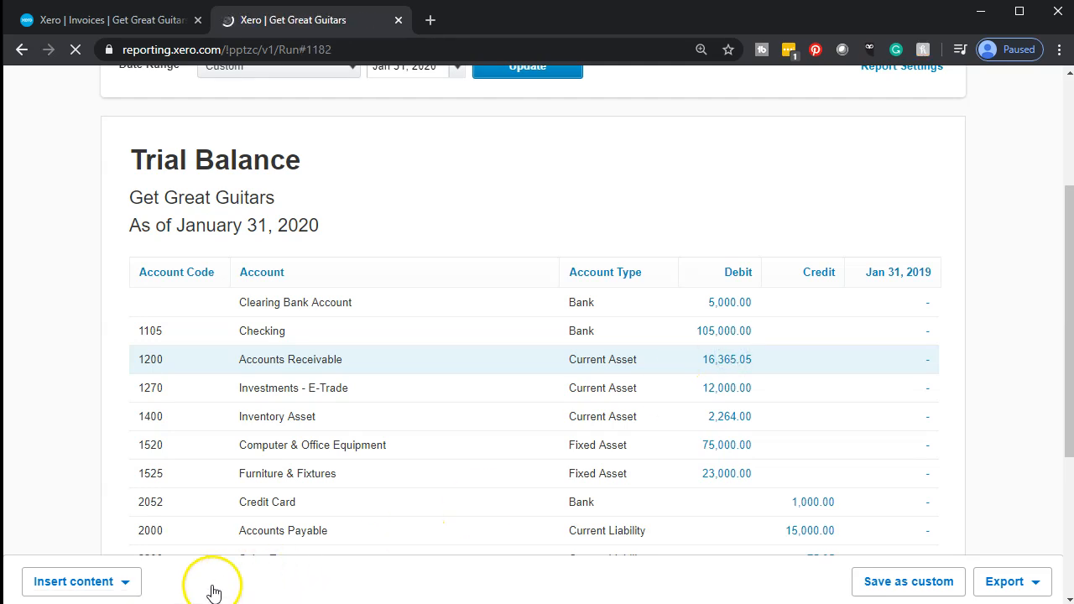
pyautogui.scroll(-3, 204, 424)
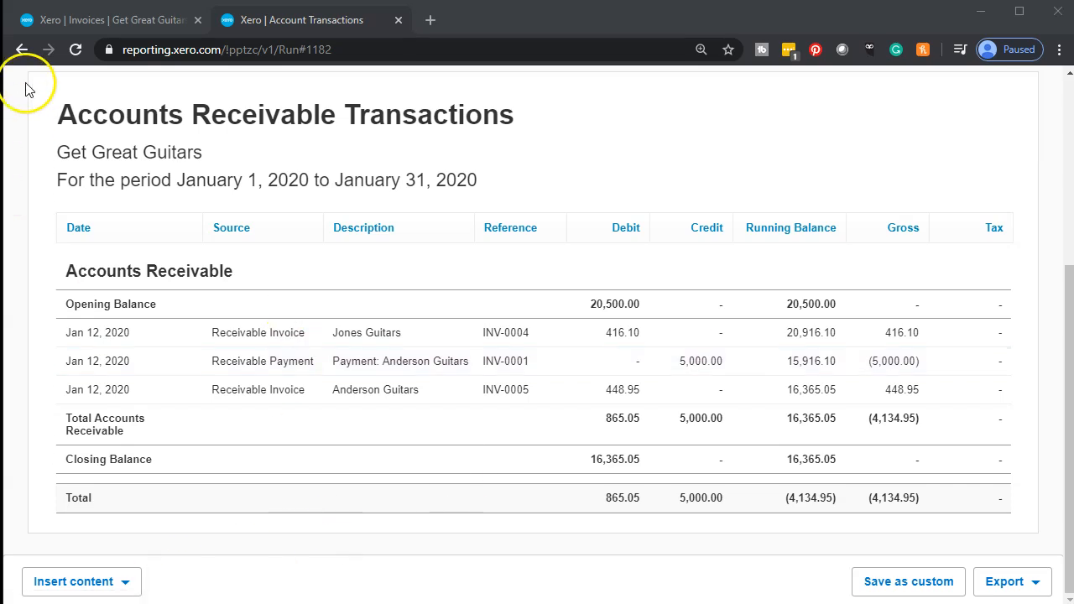
pyautogui.click(22, 50)
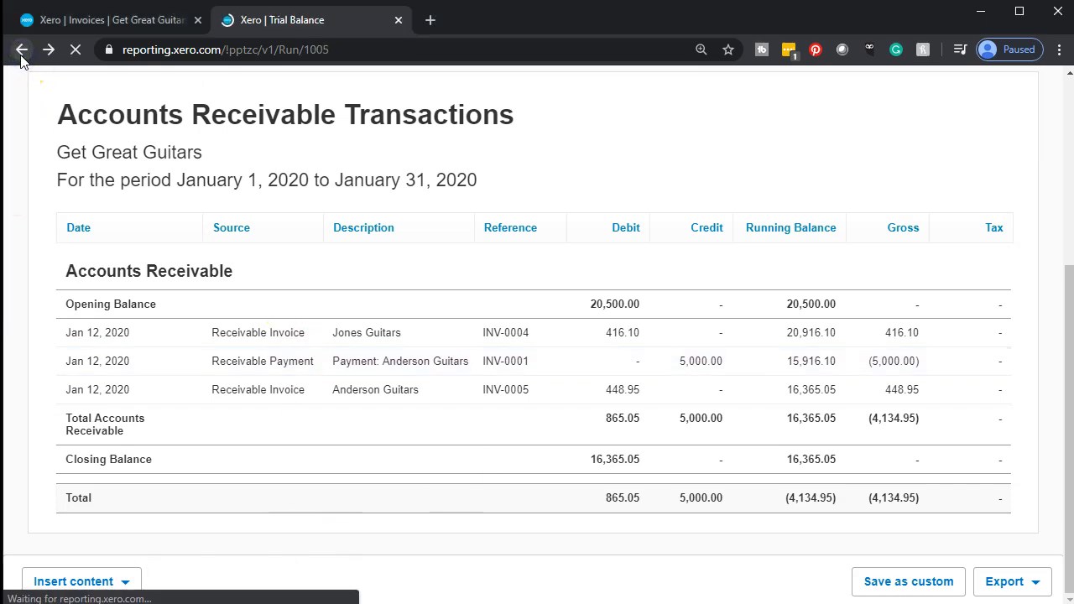
# In the first browser tab, run the Aged Receivables Summary and compare its total with Accounts Receivable on the trial balance
pyautogui.click(79, 23)
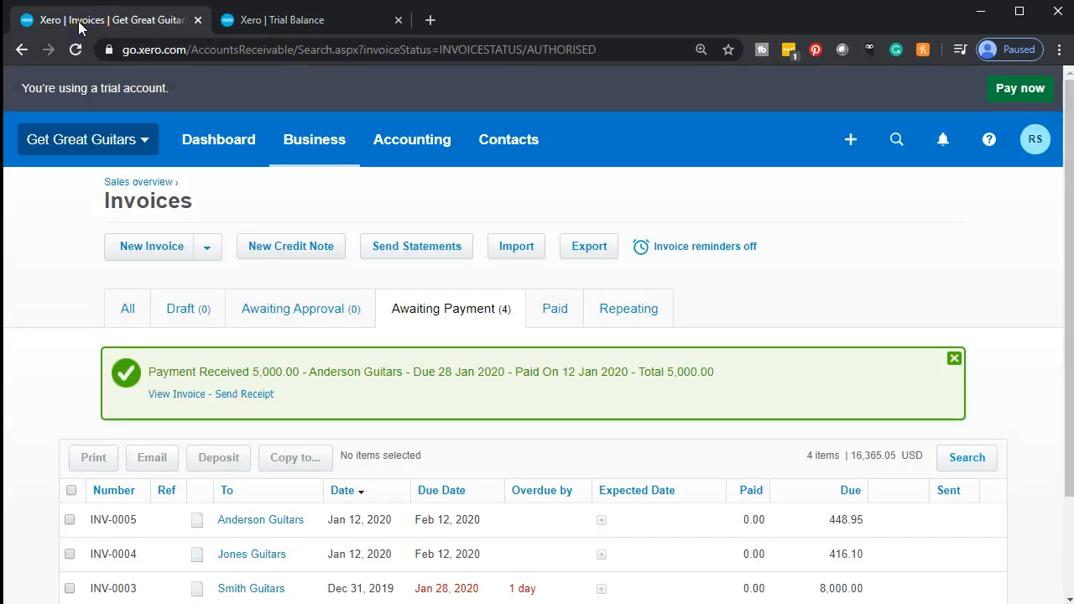
pyautogui.click(412, 146)
pyautogui.click(410, 243)
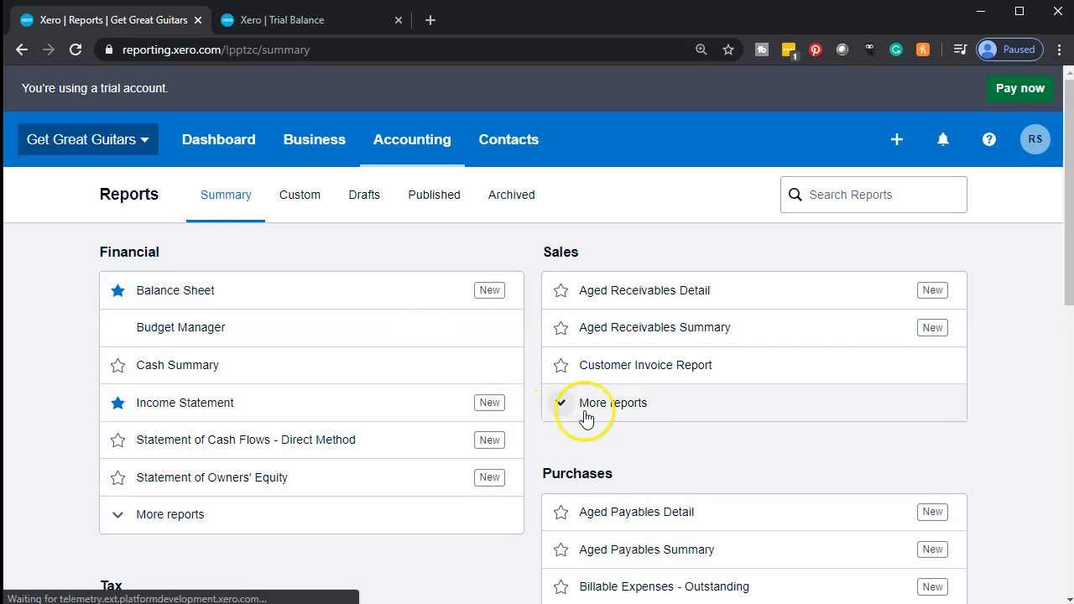
pyautogui.click(628, 334)
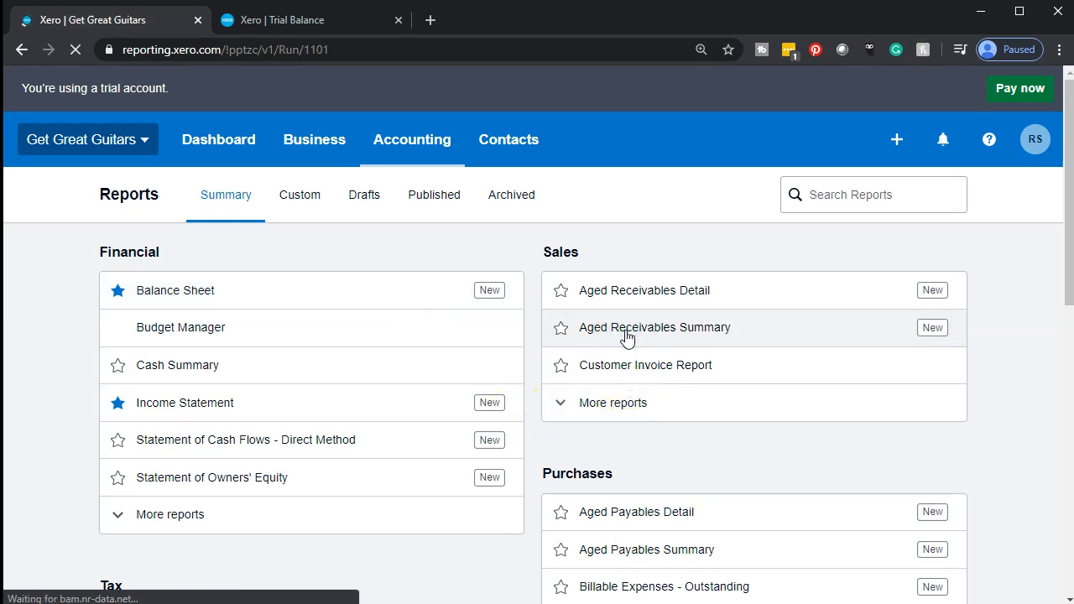
pyautogui.scroll(-2, 280, 440)
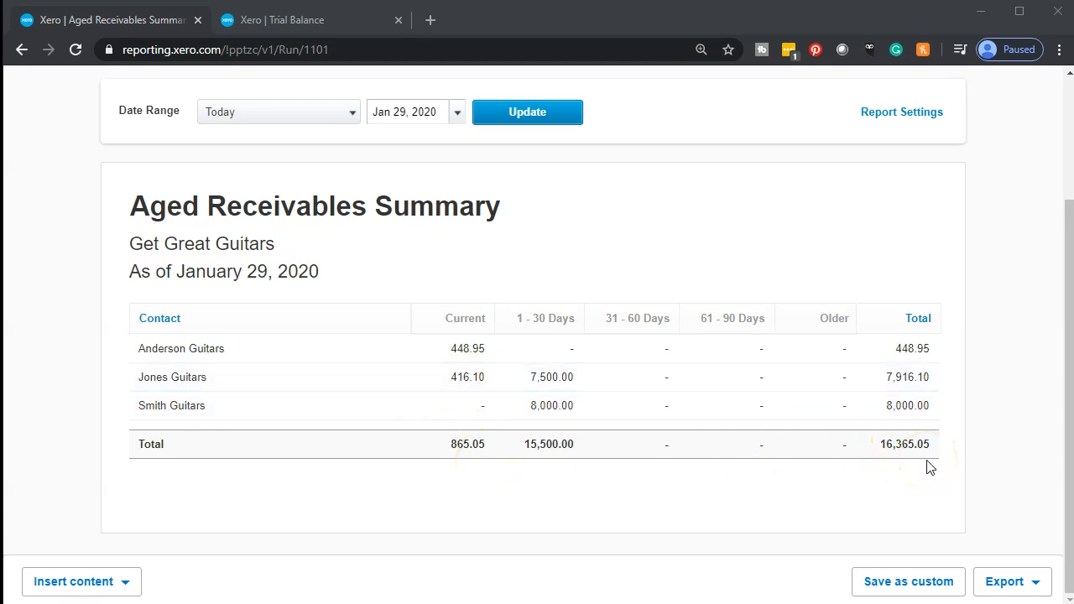
pyautogui.click(306, 29)
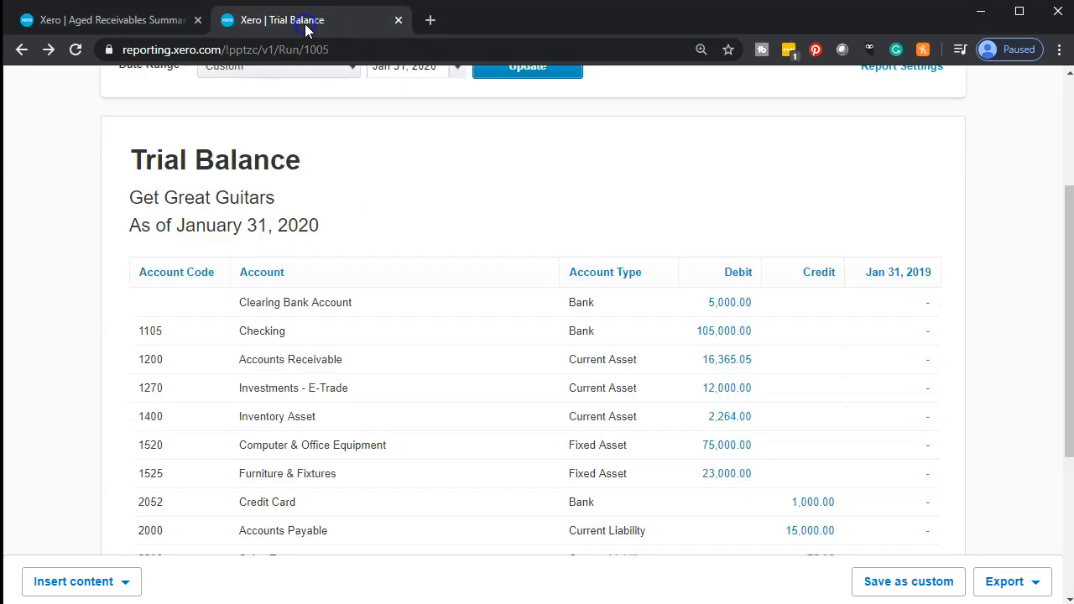